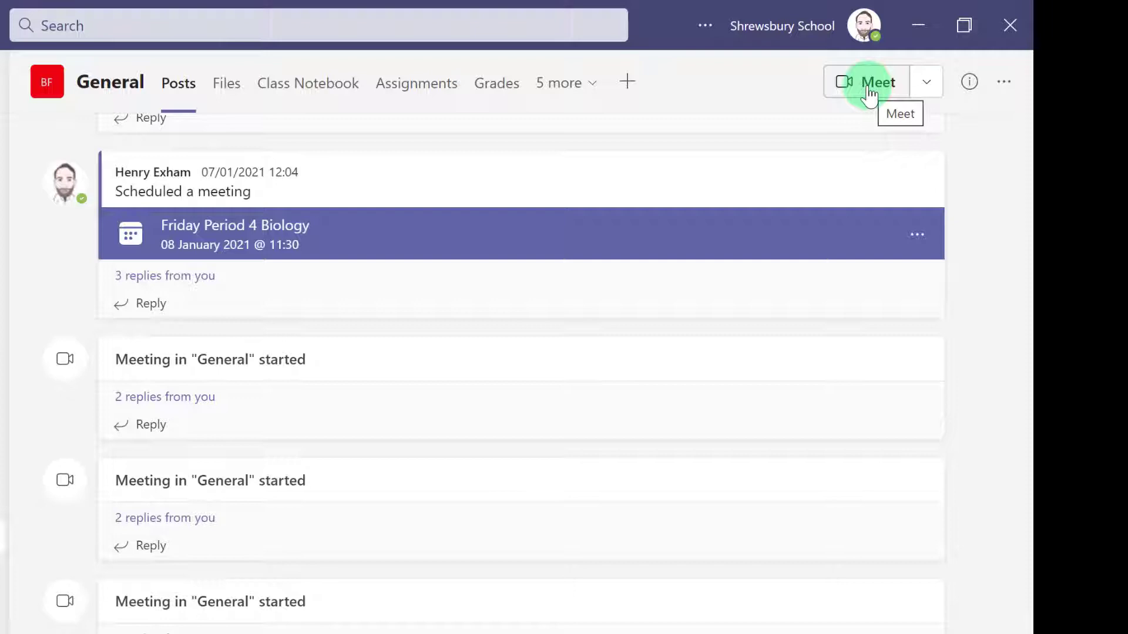
Step: Open the form for scheduling a new meeting from the calendar and go to its required attendees
{"action": "left_click", "coordinate": [934, 88]}
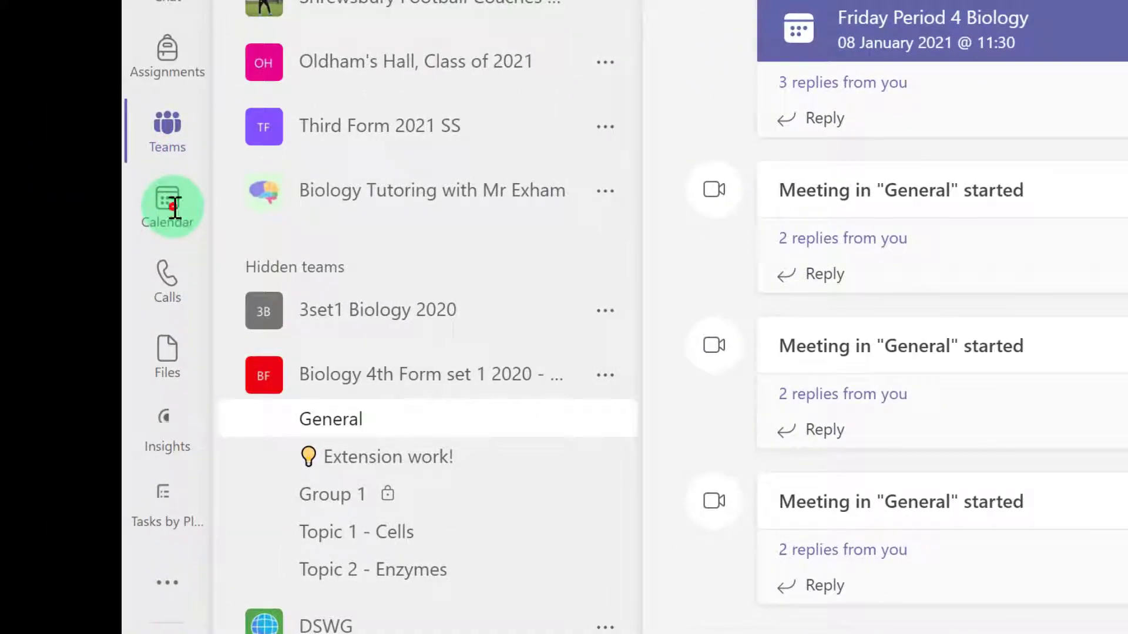
{"action": "left_click", "coordinate": [171, 205]}
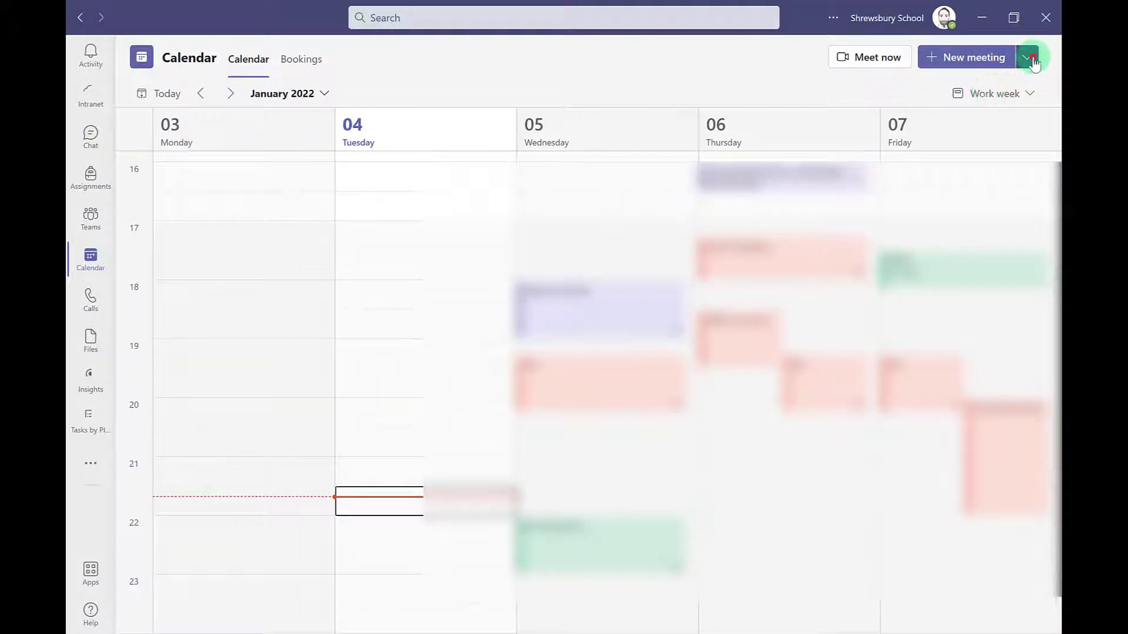
{"action": "left_click", "coordinate": [1028, 58]}
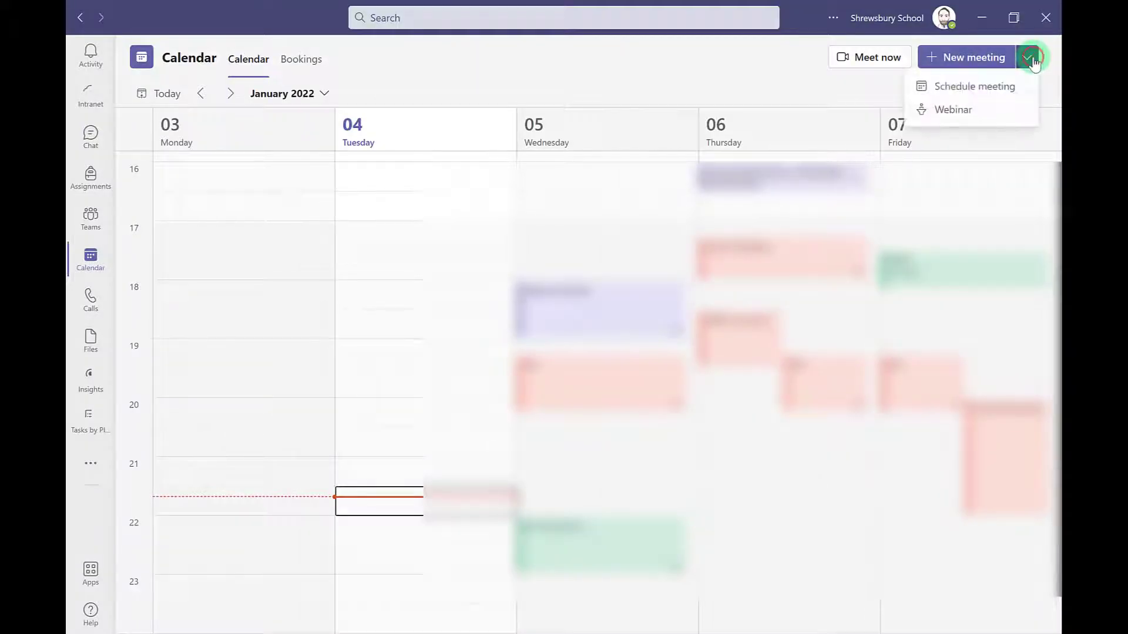
{"action": "left_click", "coordinate": [988, 94]}
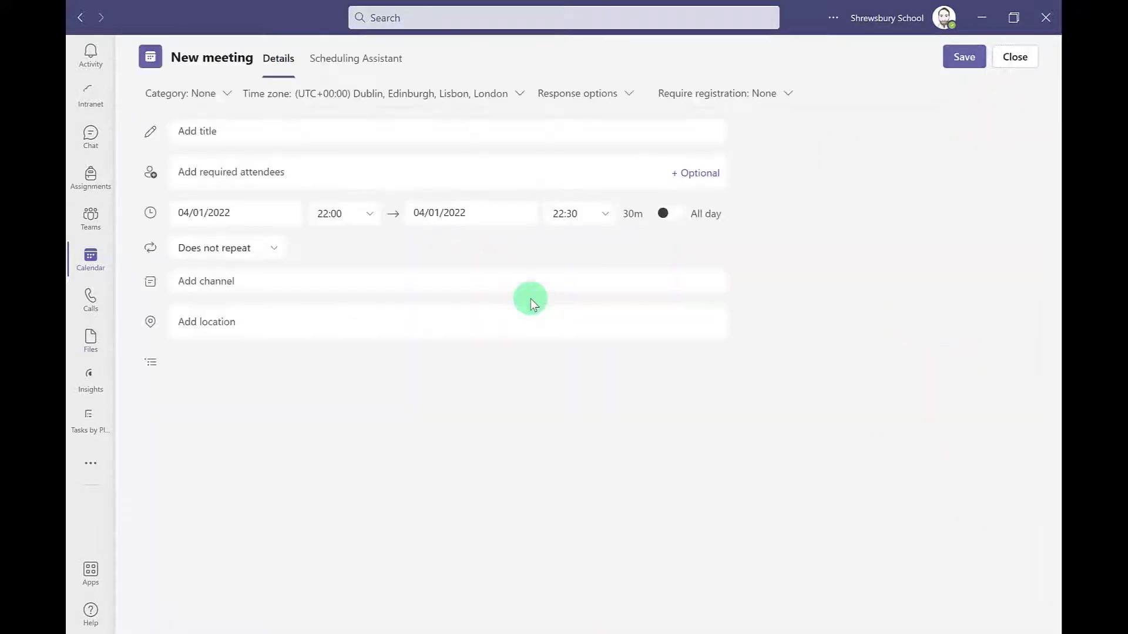
{"action": "left_click", "coordinate": [222, 180]}
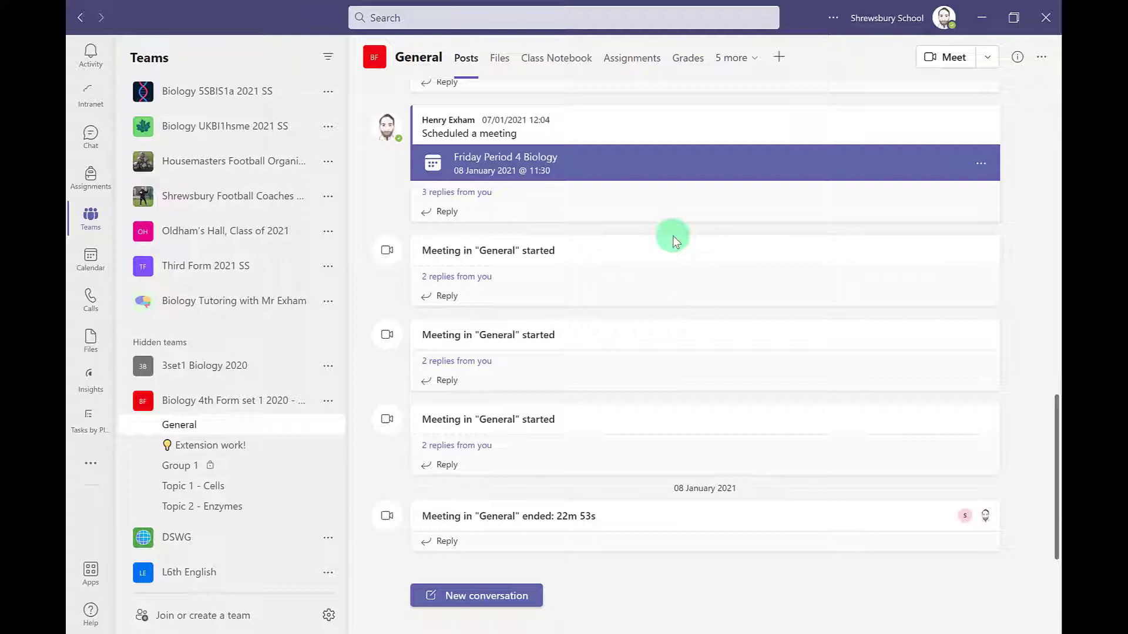
Step: Start an immediate meeting titled "Tuesday Lesson 2" in the General channel and check its microphone and speaker volume controls
{"action": "left_click", "coordinate": [953, 58]}
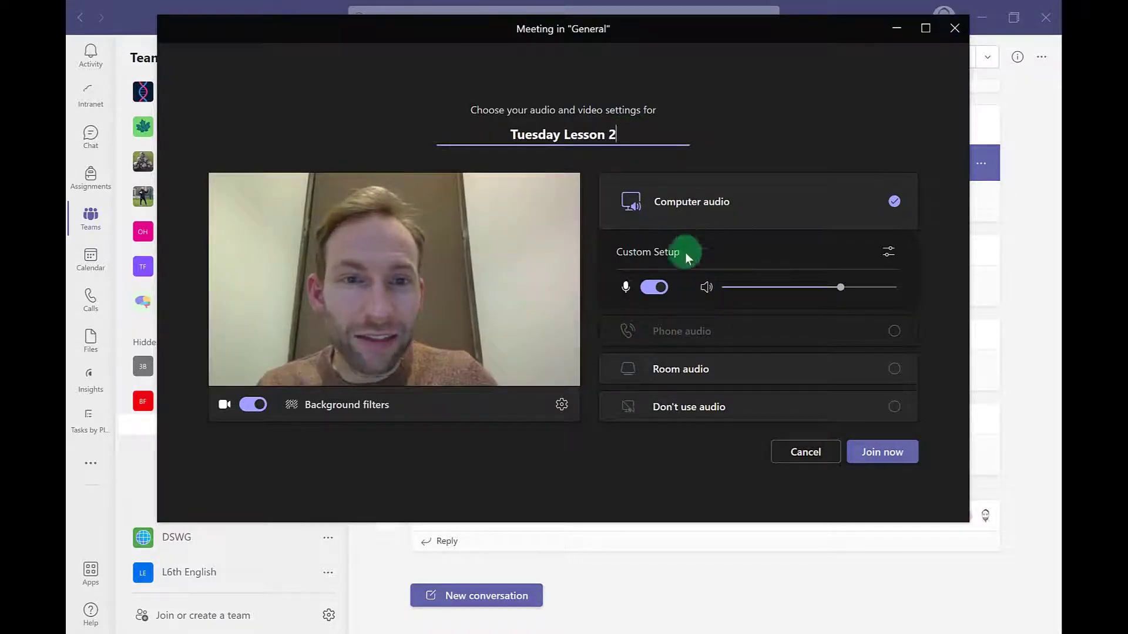
{"action": "left_click", "coordinate": [651, 289]}
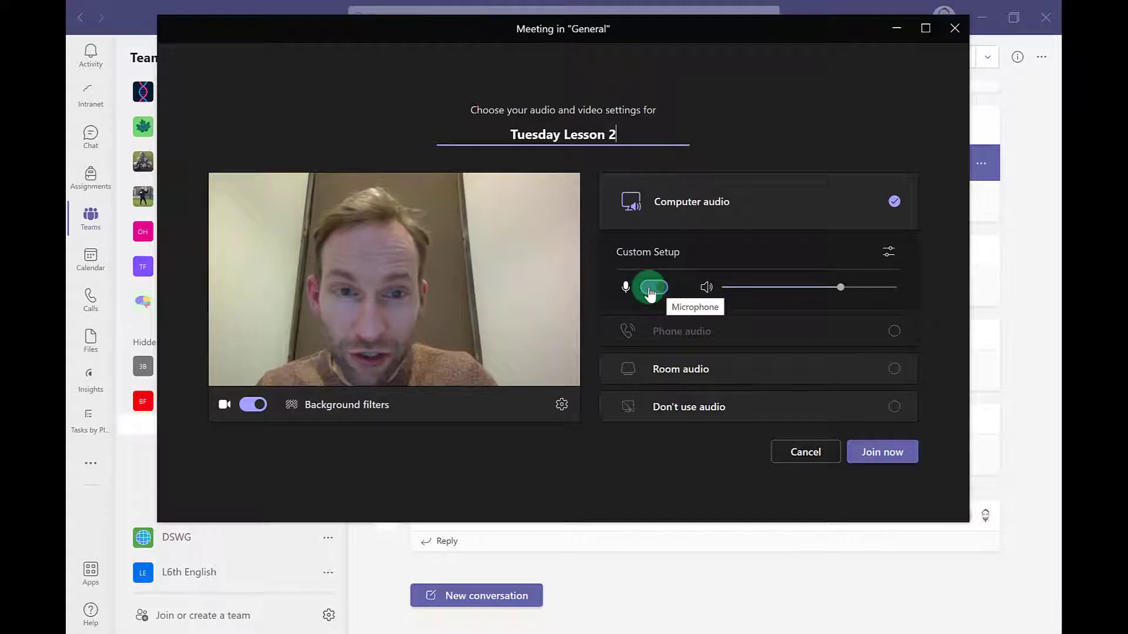
{"action": "left_click", "coordinate": [650, 289]}
{"action": "left_click", "coordinate": [841, 287]}
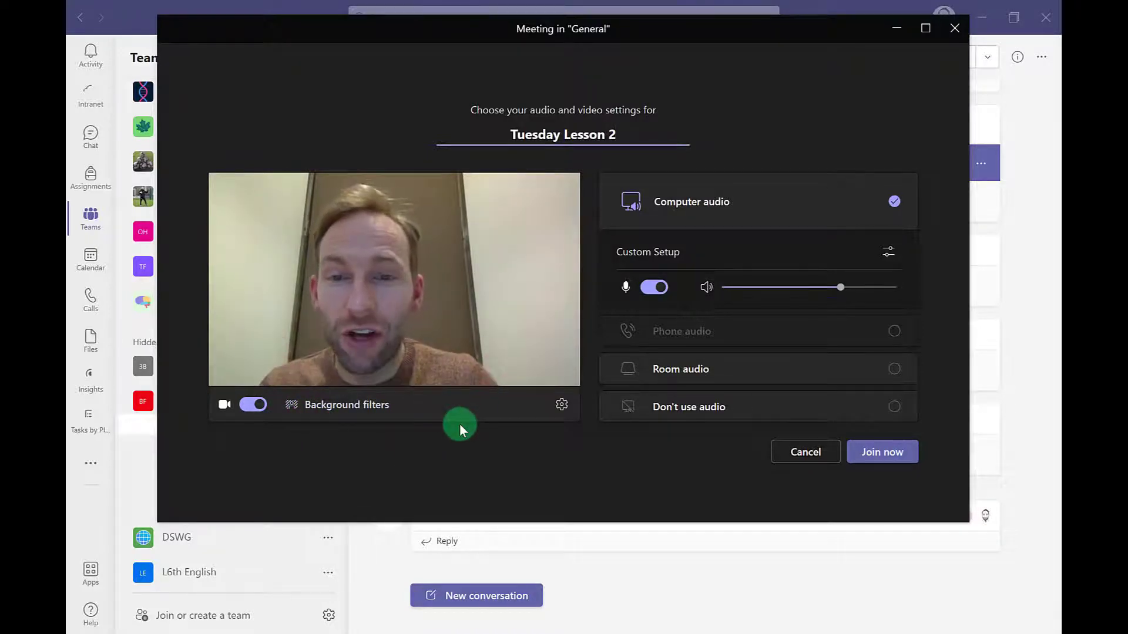
Step: Check the device settings and background filters, keep the camera without a background effect, and join the meeting
{"action": "left_click", "coordinate": [561, 411]}
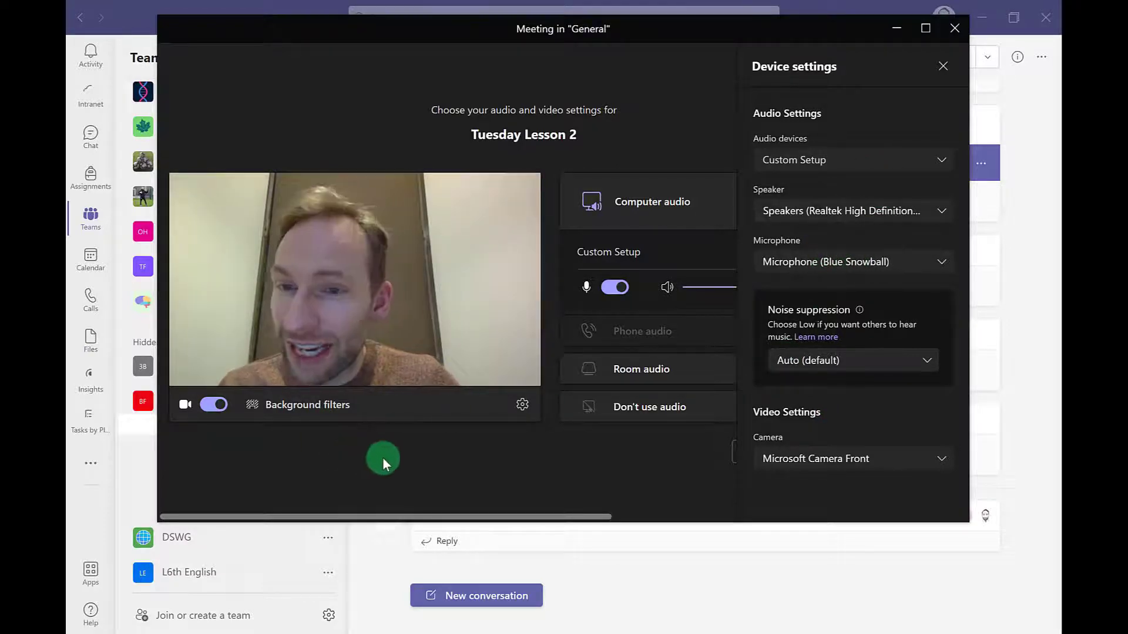
{"action": "left_click", "coordinate": [253, 413]}
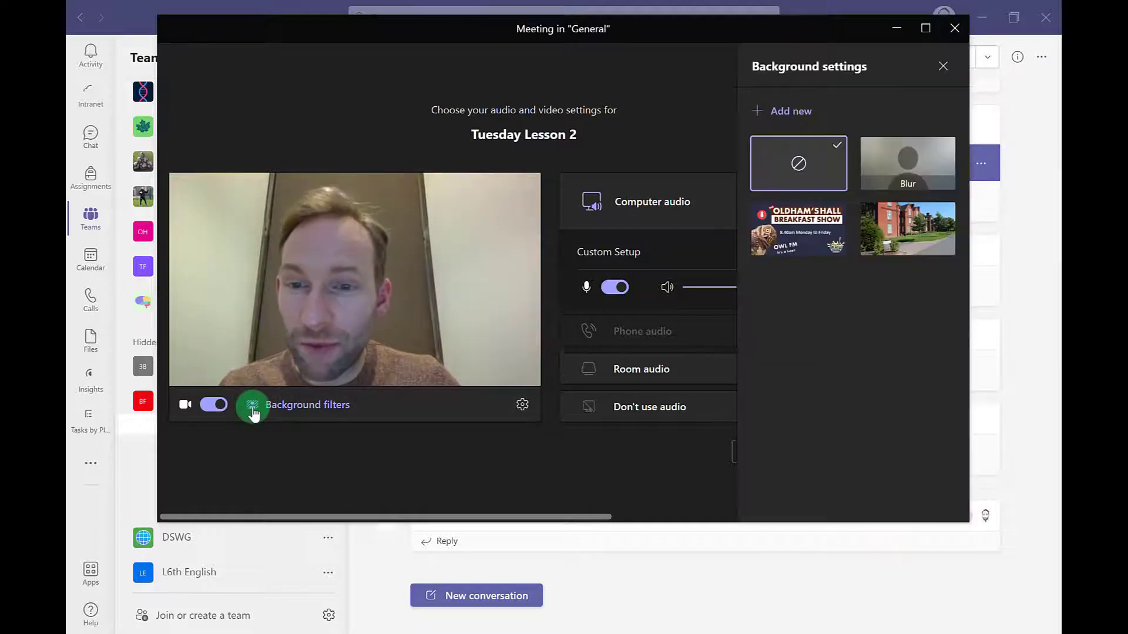
{"action": "left_click", "coordinate": [918, 164]}
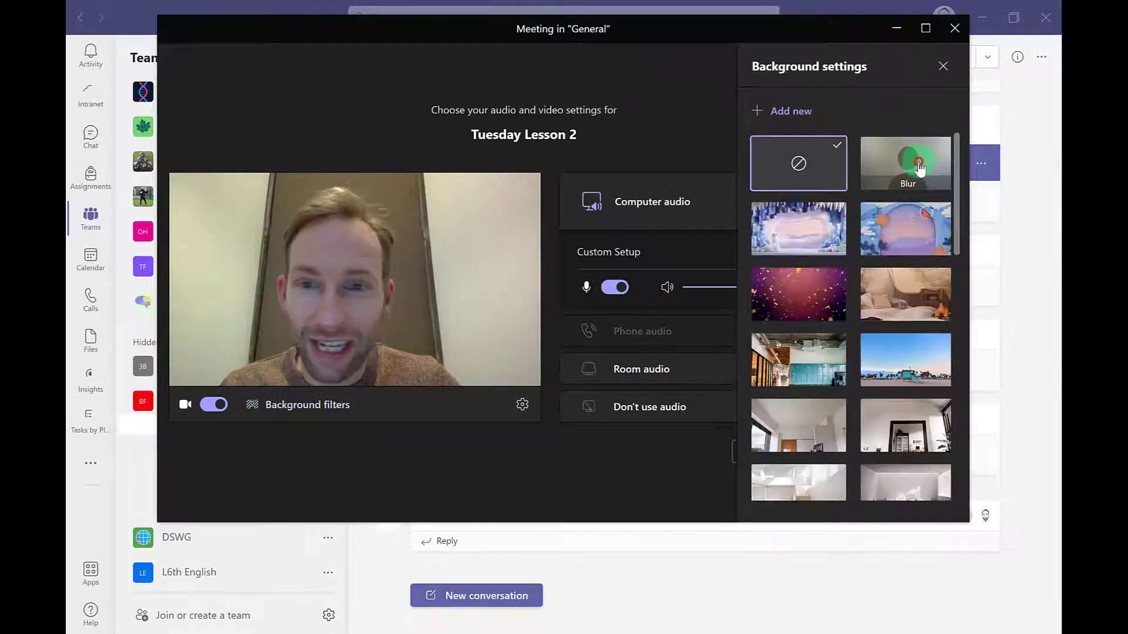
{"action": "left_click", "coordinate": [802, 291]}
{"action": "left_click", "coordinate": [806, 170]}
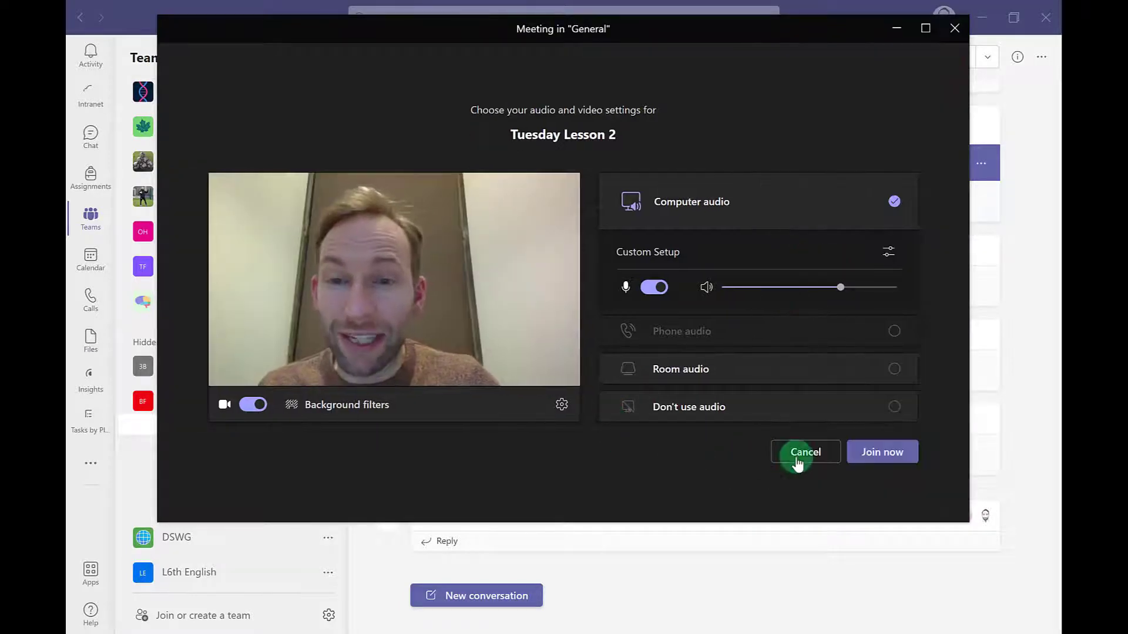
{"action": "left_click", "coordinate": [873, 455]}
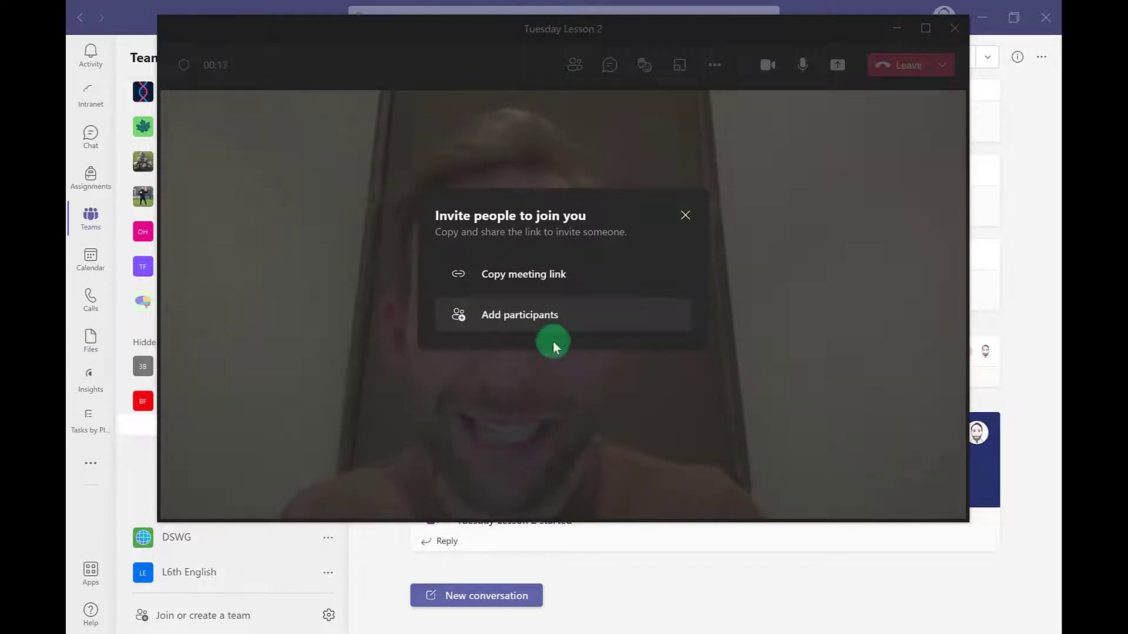
Step: Request the participant studtest4 to join the meeting and accept the invitation in the student's browser session
{"action": "left_click", "coordinate": [566, 317]}
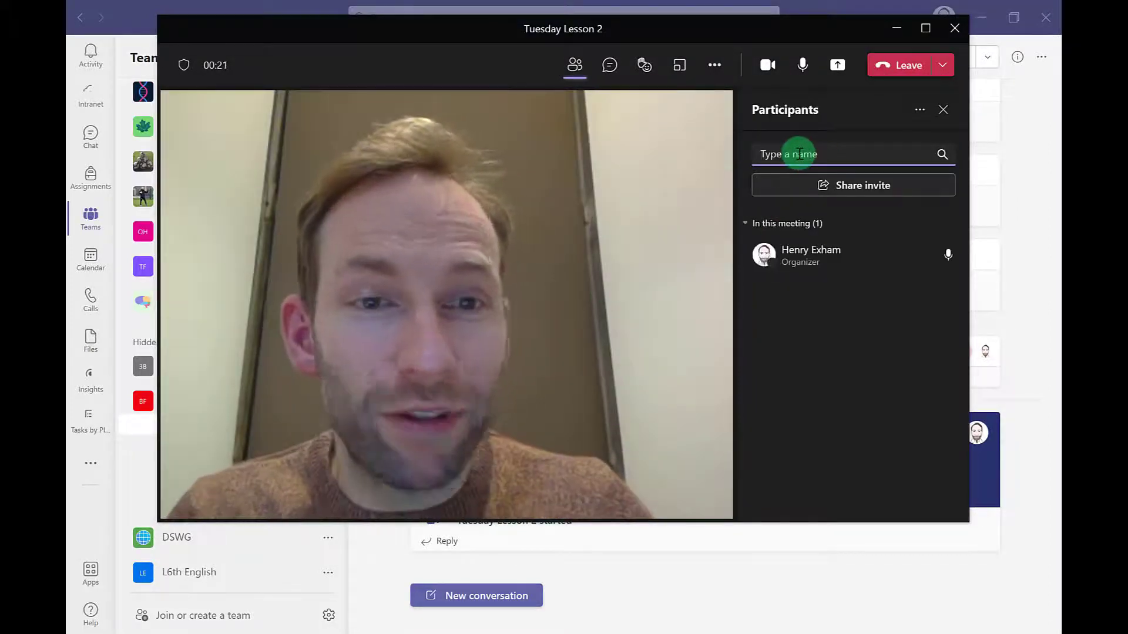
{"action": "type", "text": "stud"}
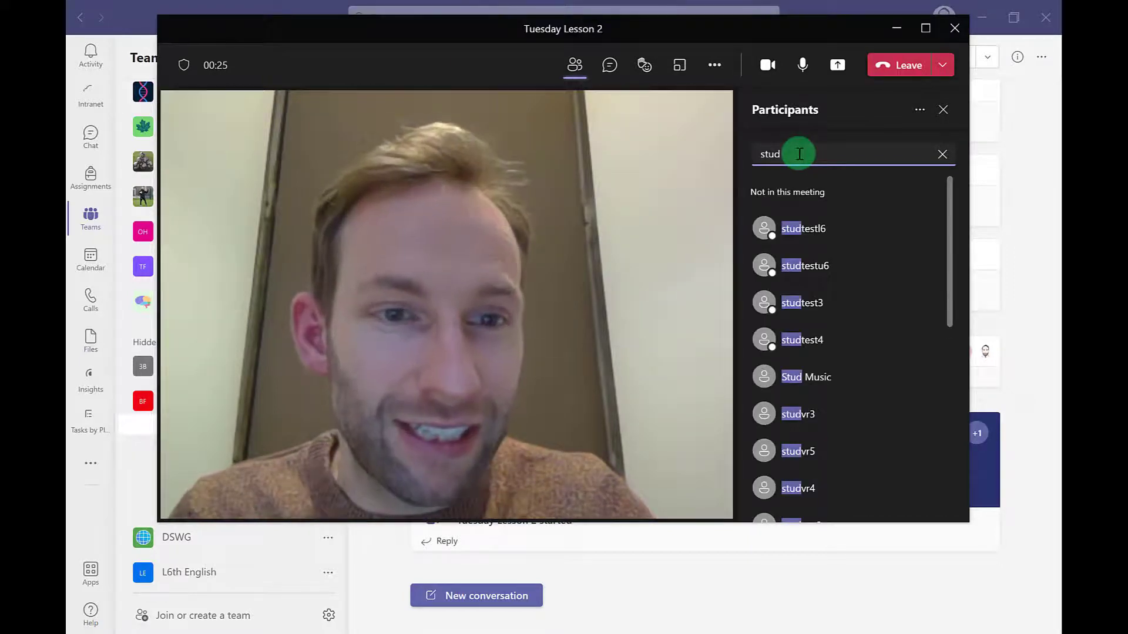
{"action": "key", "text": "BackSpace"}
{"action": "mouse_move", "coordinate": [812, 347]}
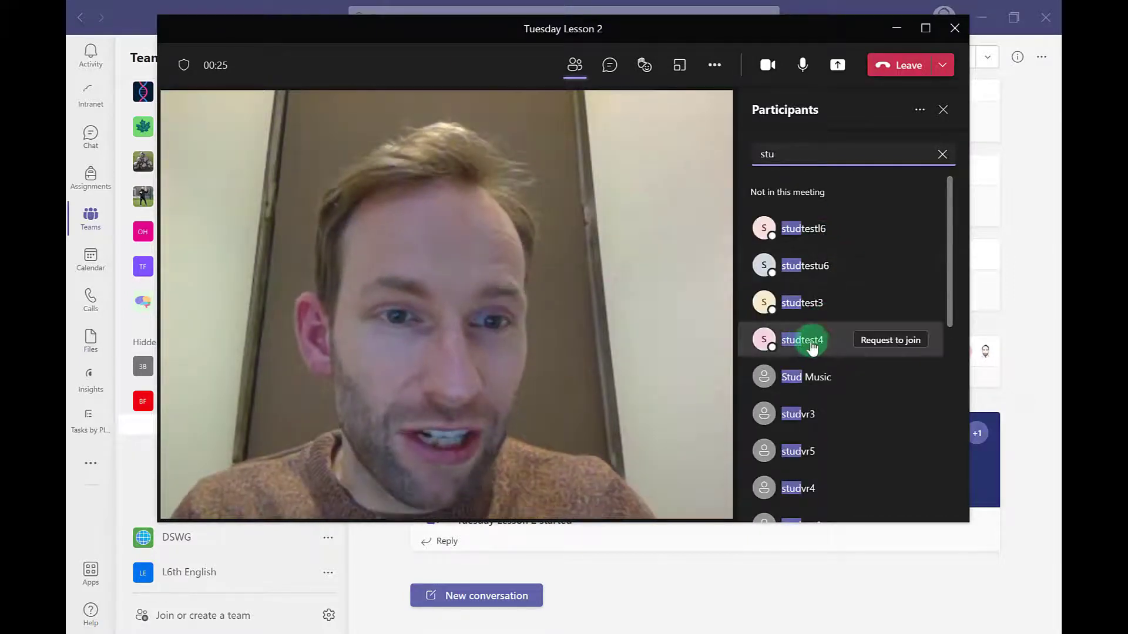
{"action": "left_click", "coordinate": [886, 342]}
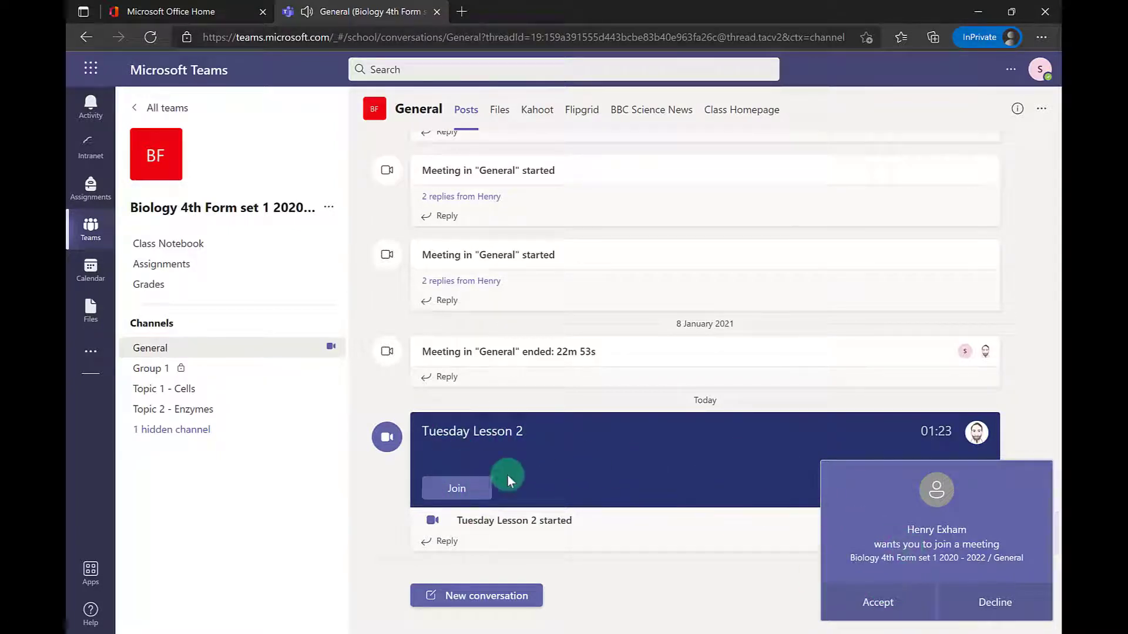
{"action": "left_click", "coordinate": [877, 603]}
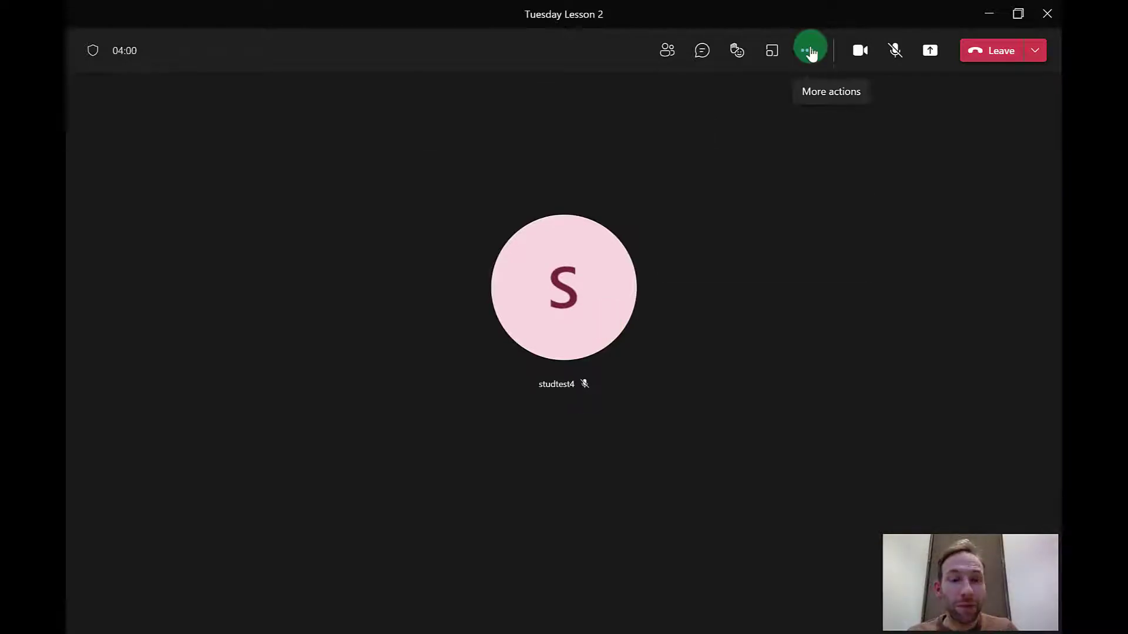
Step: Start recording the Tuesday Lesson 2 meeting
{"action": "left_click", "coordinate": [809, 51]}
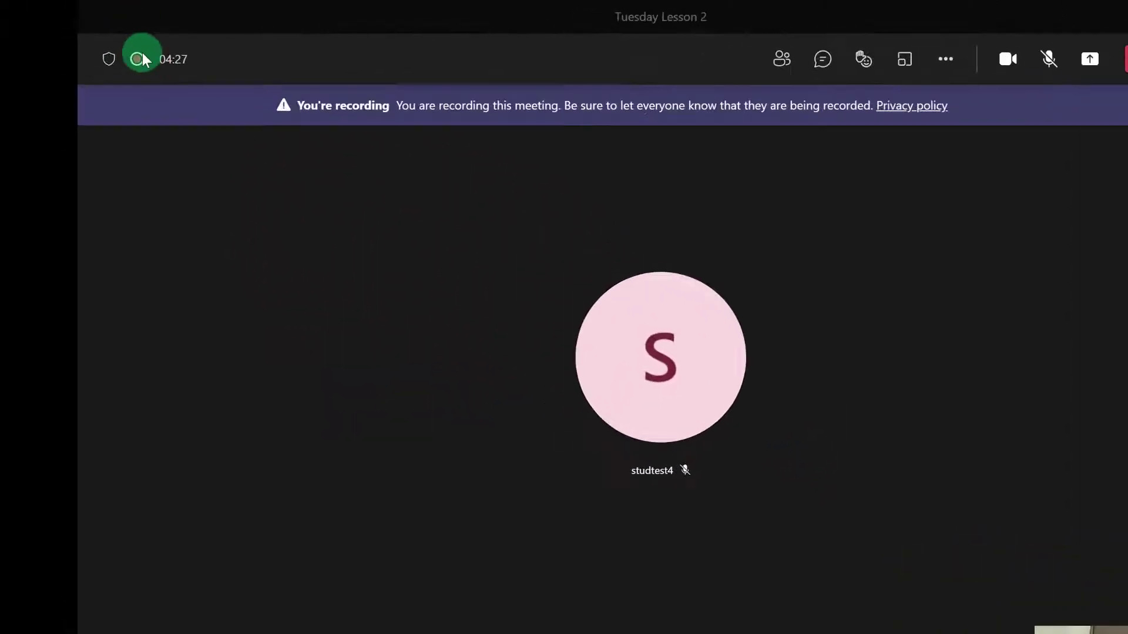
{"action": "mouse_move", "coordinate": [118, 51]}
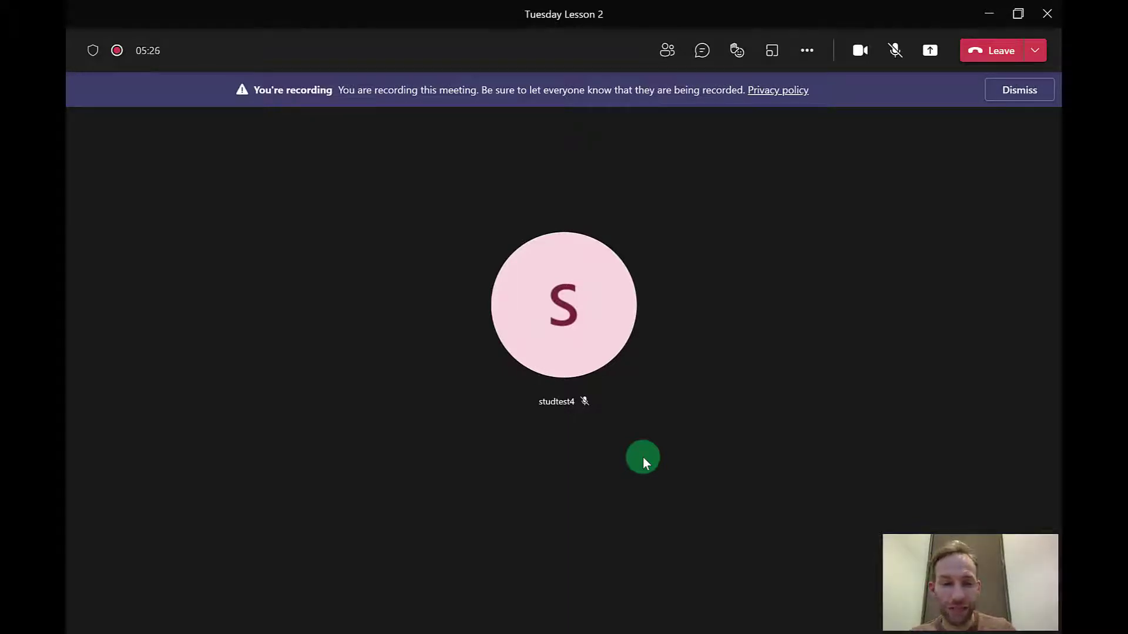
Step: Switch to PowerPoint and present 7.3 Stem Cells video.pptx in Teams with the presenter overlaid on the slides and private viewing turned off
{"action": "left_click", "coordinate": [632, 617]}
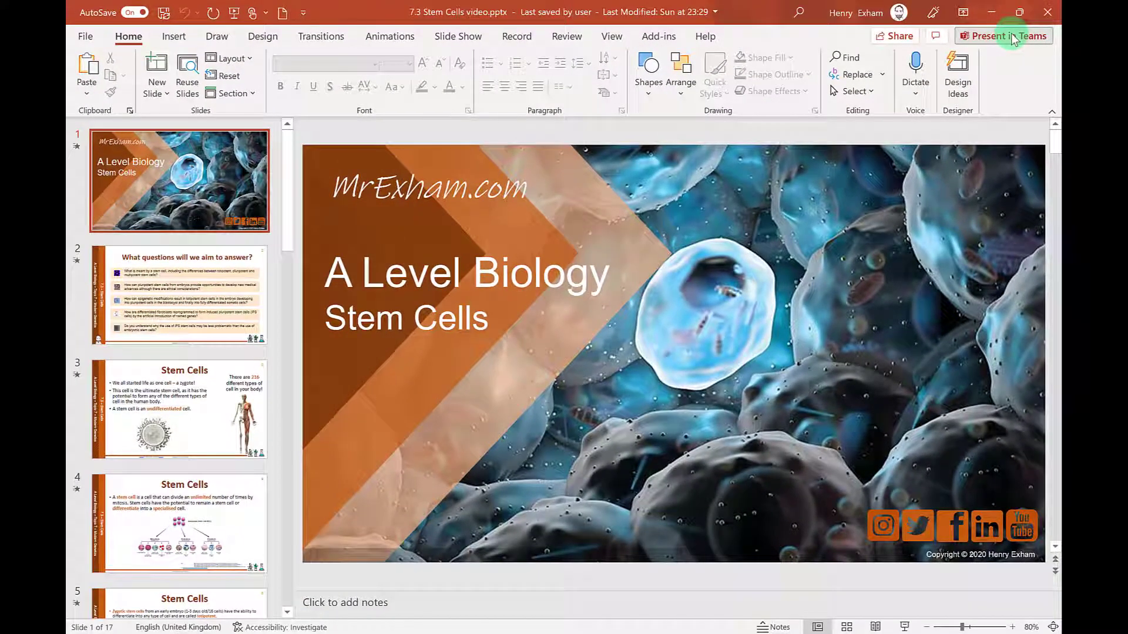
{"action": "left_click", "coordinate": [1012, 38]}
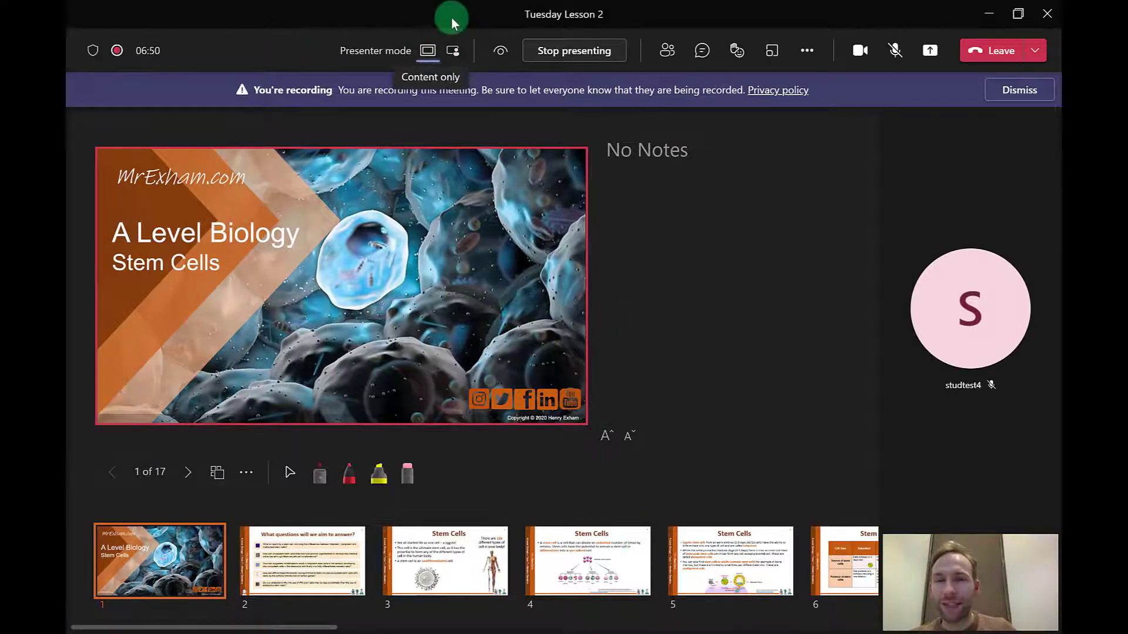
{"action": "left_click", "coordinate": [453, 56]}
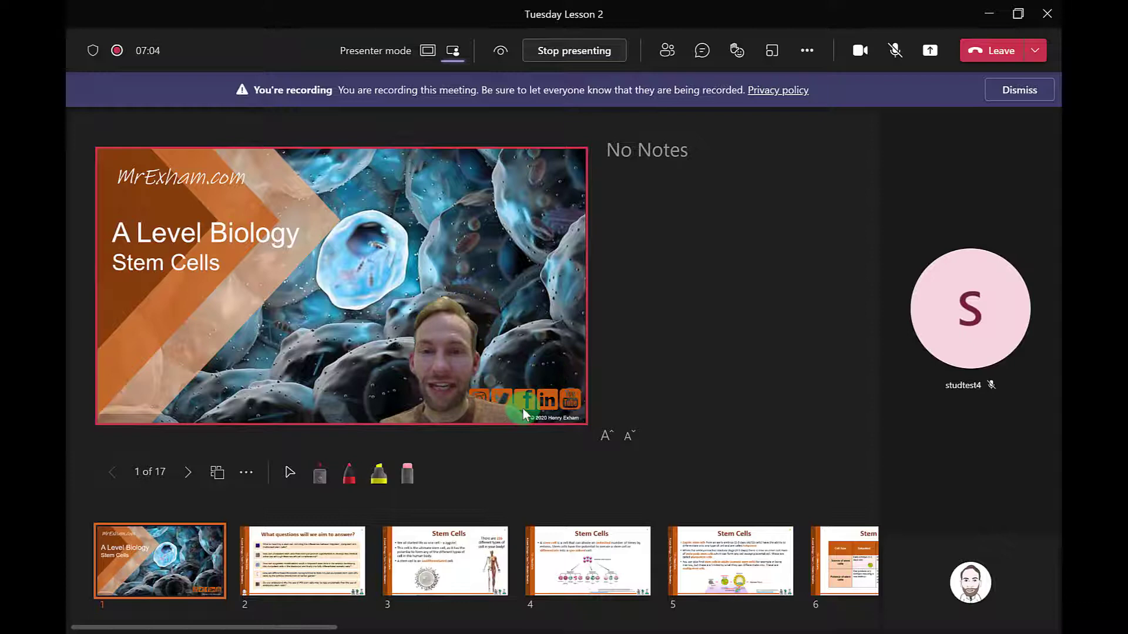
{"action": "left_click", "coordinate": [501, 59]}
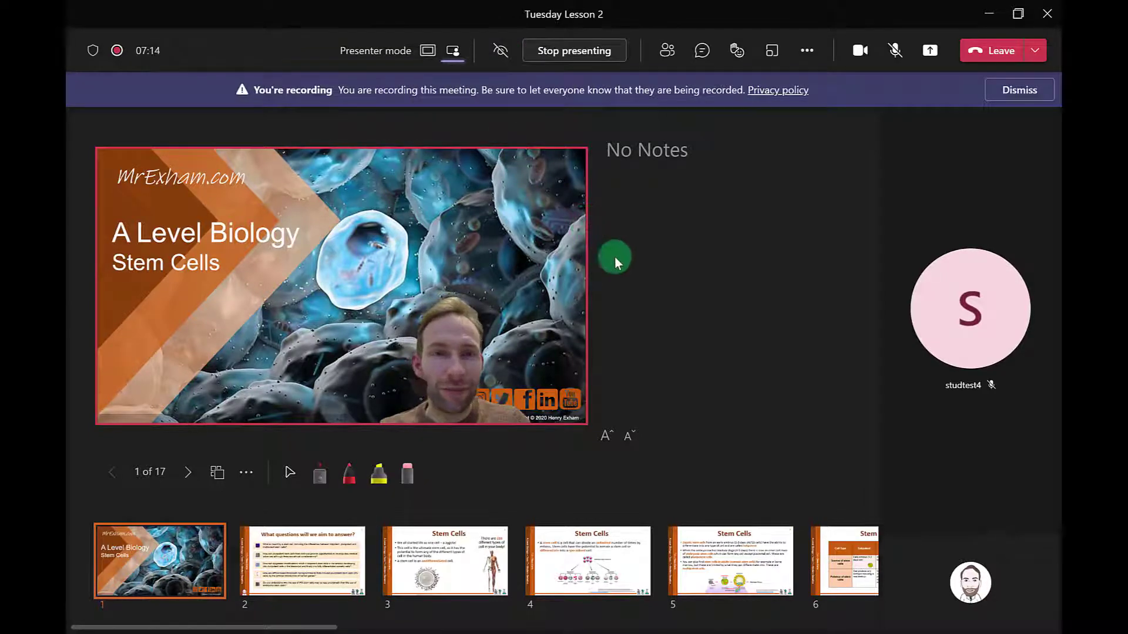
Step: Highlight areas of the A Level Biology Stem Cells title slide with circular laser pointer strokes
{"action": "left_click", "coordinate": [318, 476]}
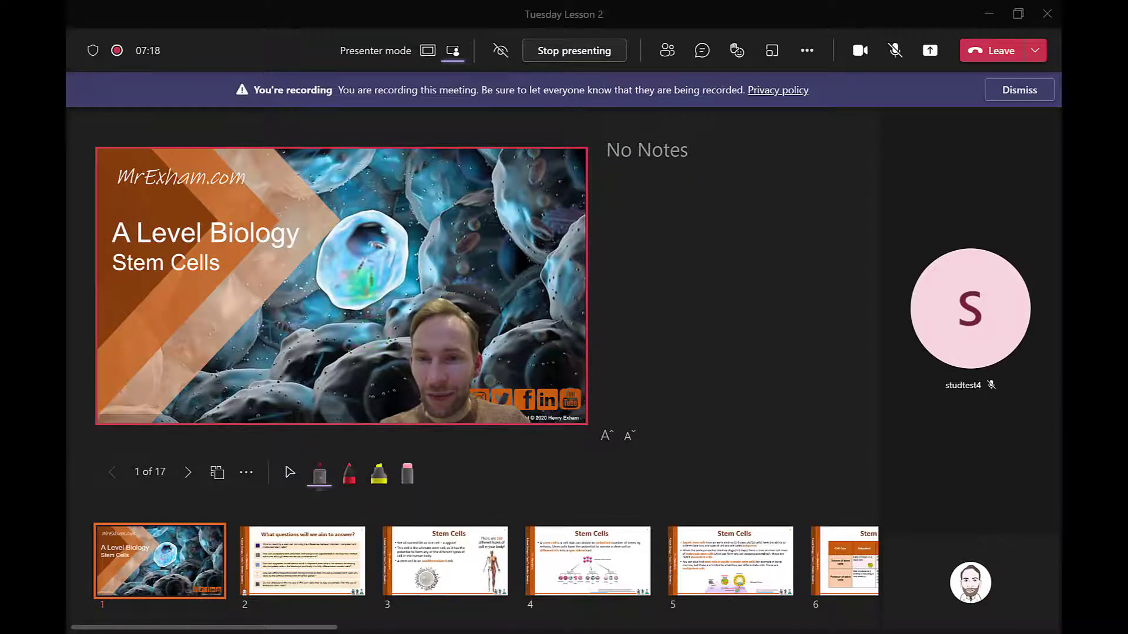
{"action": "mouse_move", "coordinate": [361, 285]}
{"action": "left_mouse_down"}
{"action": "mouse_move", "coordinate": [396, 382]}
{"action": "mouse_move", "coordinate": [423, 352]}
{"action": "mouse_move", "coordinate": [314, 270]}
{"action": "mouse_move", "coordinate": [233, 291]}
{"action": "mouse_move", "coordinate": [294, 297]}
{"action": "mouse_move", "coordinate": [239, 259]}
{"action": "mouse_move", "coordinate": [270, 259]}
{"action": "left_mouse_up"}
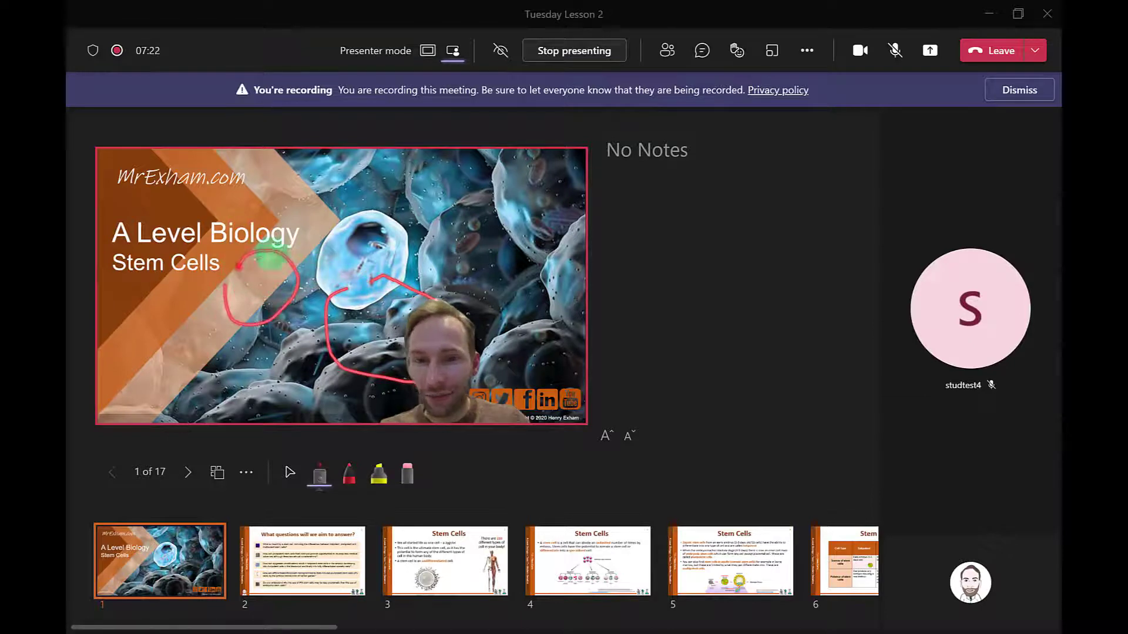
{"action": "mouse_move", "coordinate": [549, 231]}
{"action": "left_mouse_down"}
{"action": "mouse_move", "coordinate": [531, 264]}
{"action": "mouse_move", "coordinate": [561, 259]}
{"action": "mouse_move", "coordinate": [563, 219]}
{"action": "left_mouse_up"}
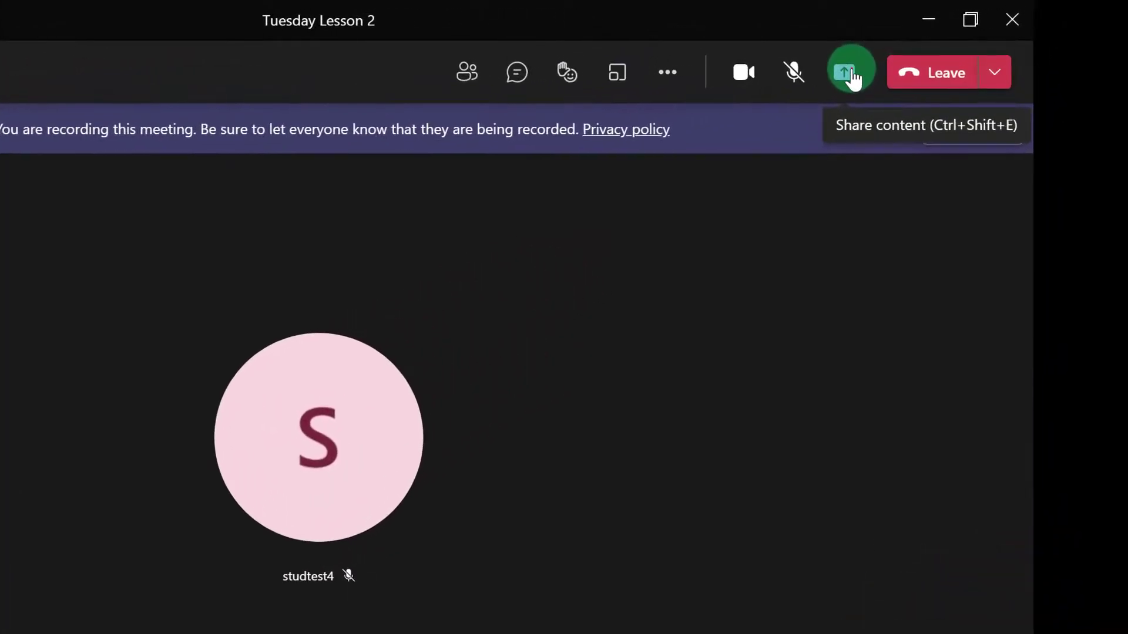
Step: Share the Edexcel GCSE Biology (9-1) Course Overview YouTube window in Reporter mode with computer sound included
{"action": "left_click", "coordinate": [850, 73]}
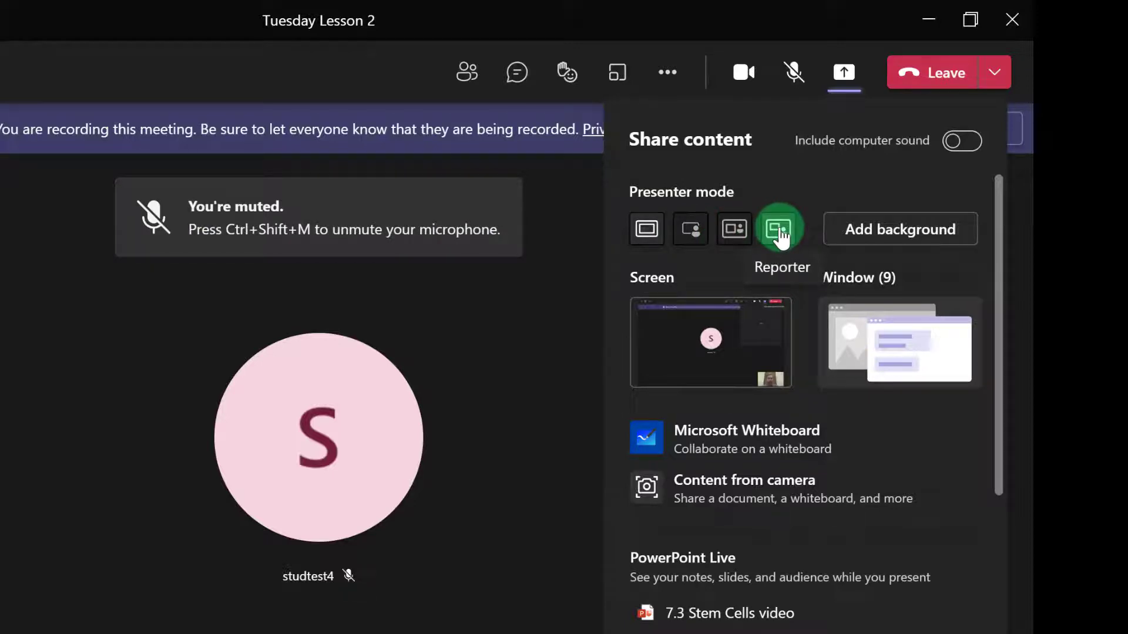
{"action": "left_click", "coordinate": [779, 235]}
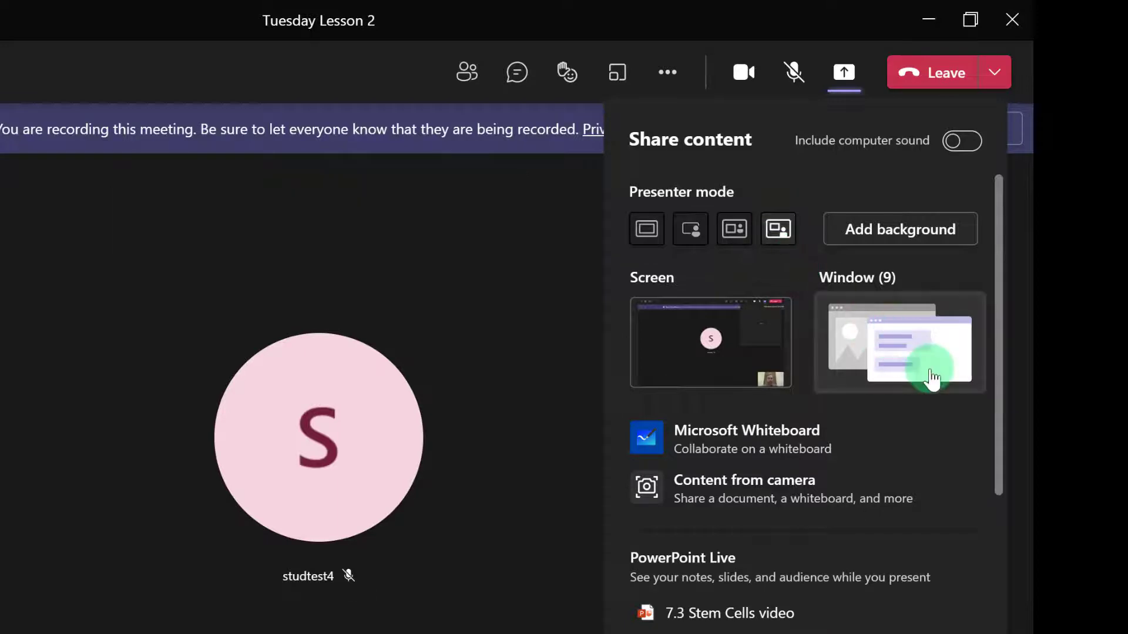
{"action": "left_click", "coordinate": [890, 361]}
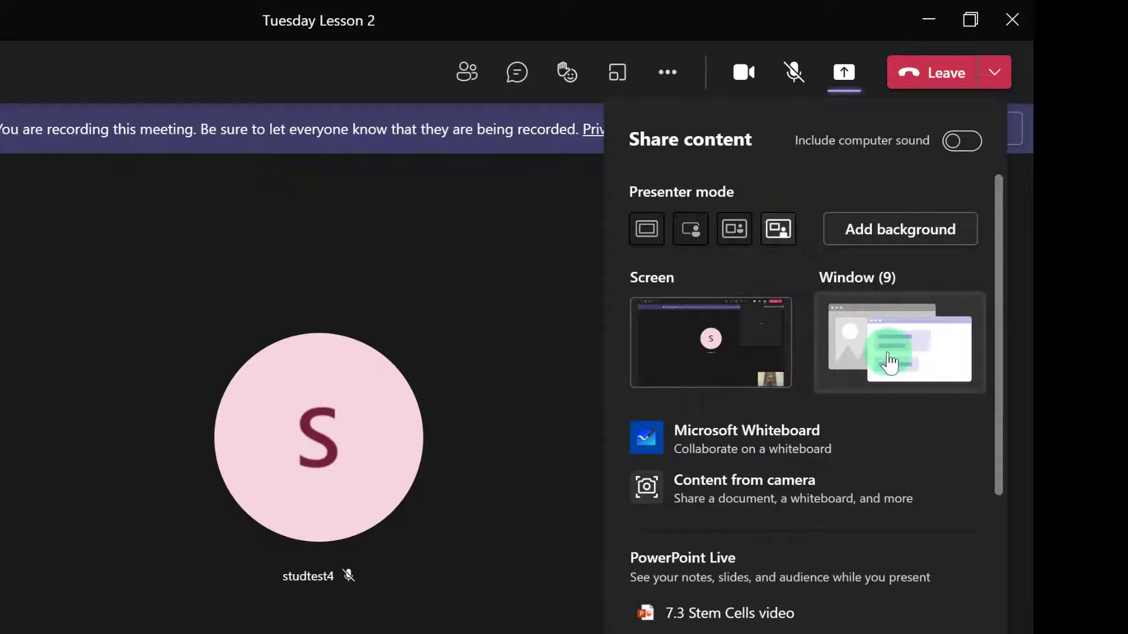
{"action": "left_click", "coordinate": [953, 144]}
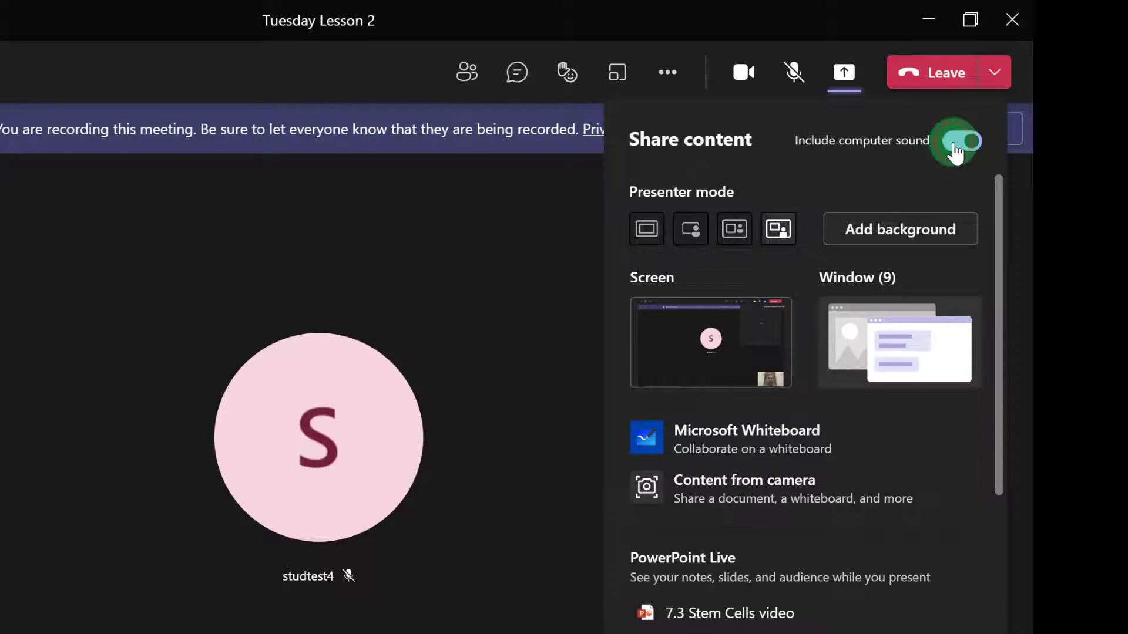
{"action": "left_click", "coordinate": [885, 345]}
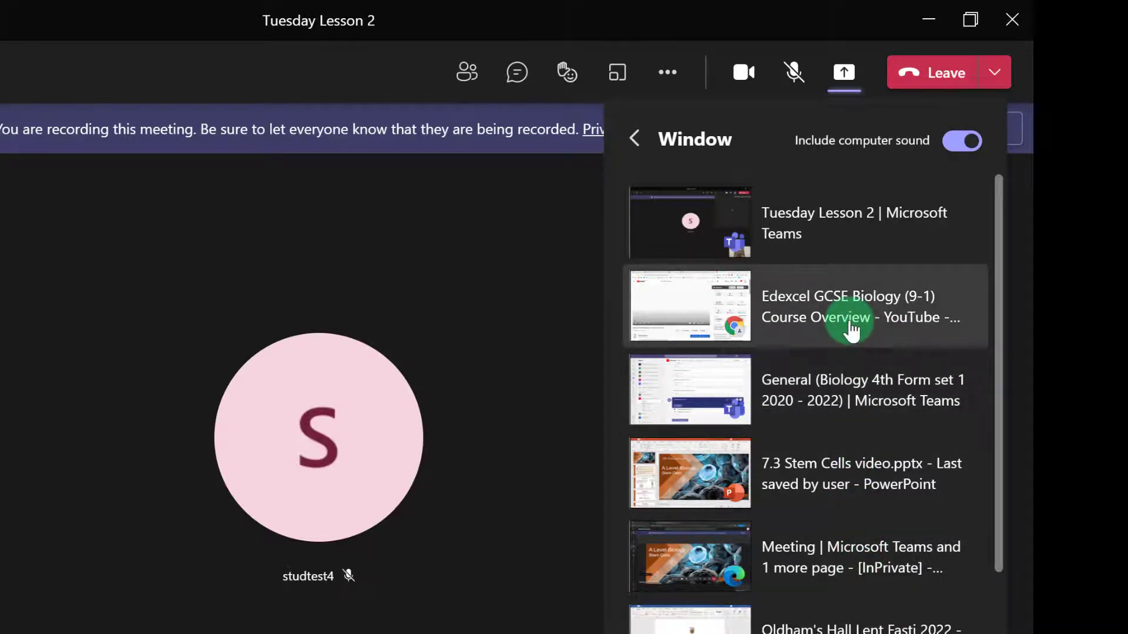
{"action": "left_click", "coordinate": [850, 322]}
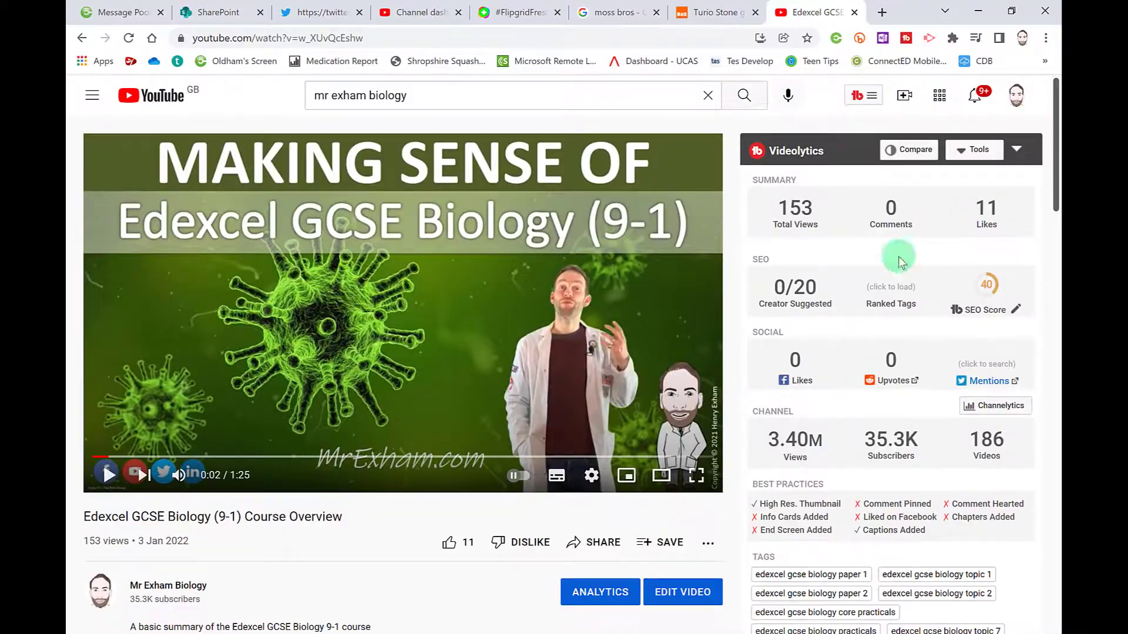
Step: Return to the Tuesday Lesson 2 meeting window and stop presenting the YouTube window
{"action": "key", "text": "alt+Tab"}
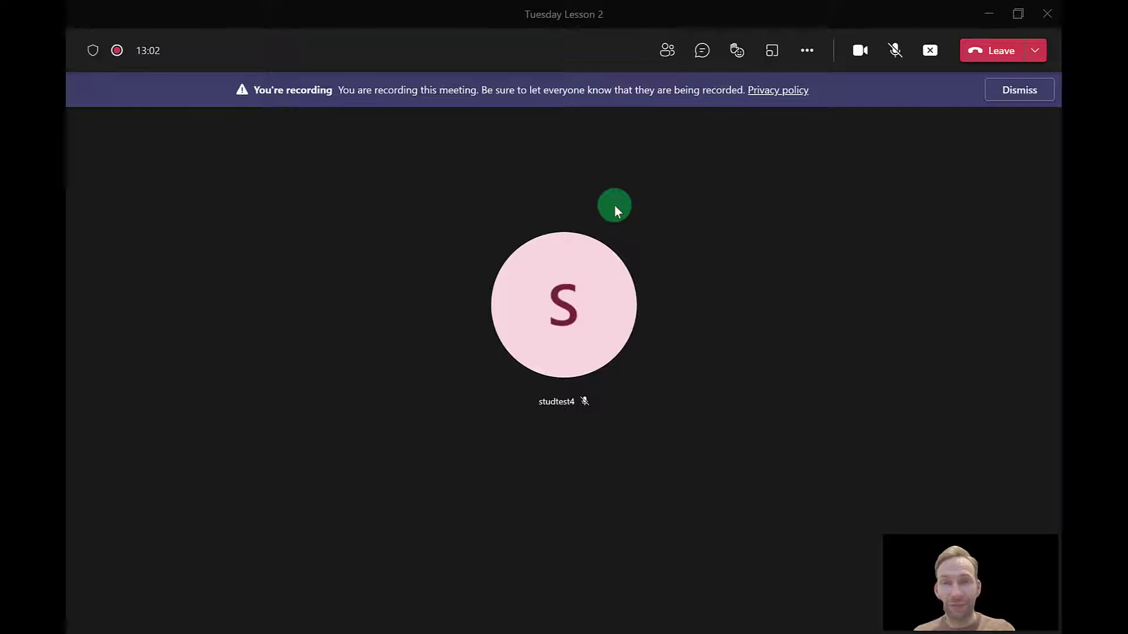
{"action": "mouse_move", "coordinate": [669, 17]}
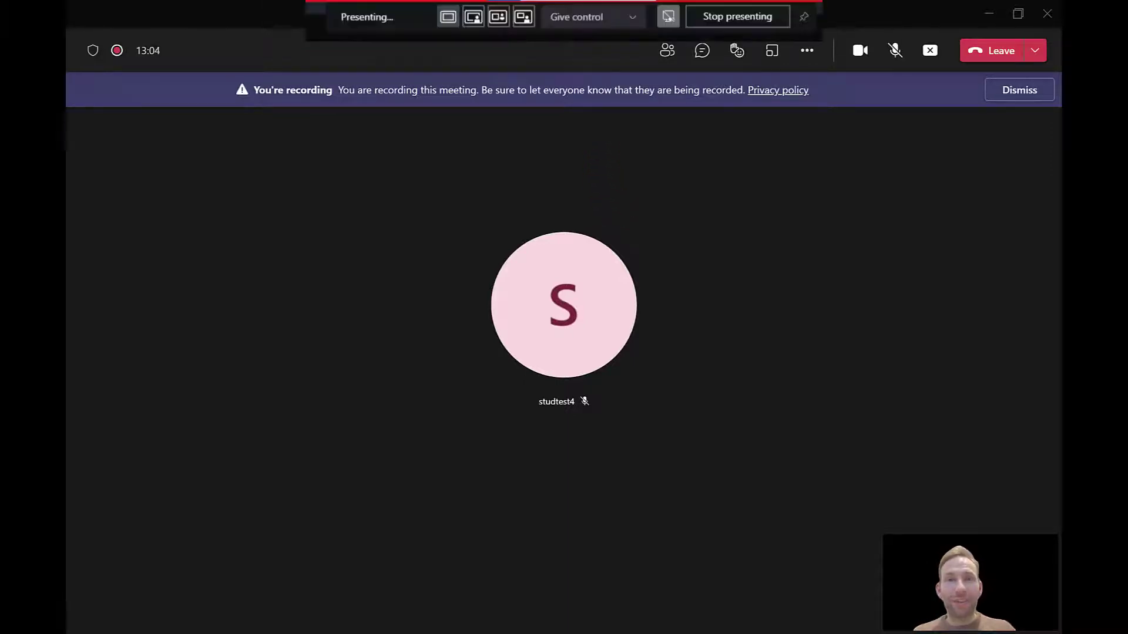
{"action": "left_click", "coordinate": [627, 178]}
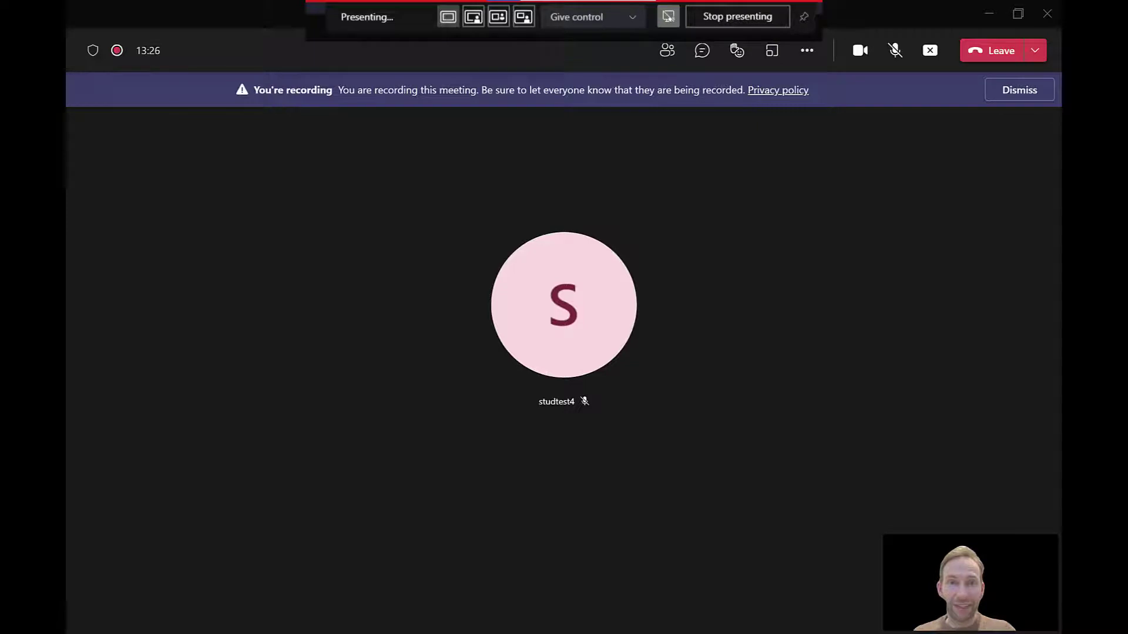
{"action": "left_click", "coordinate": [668, 16]}
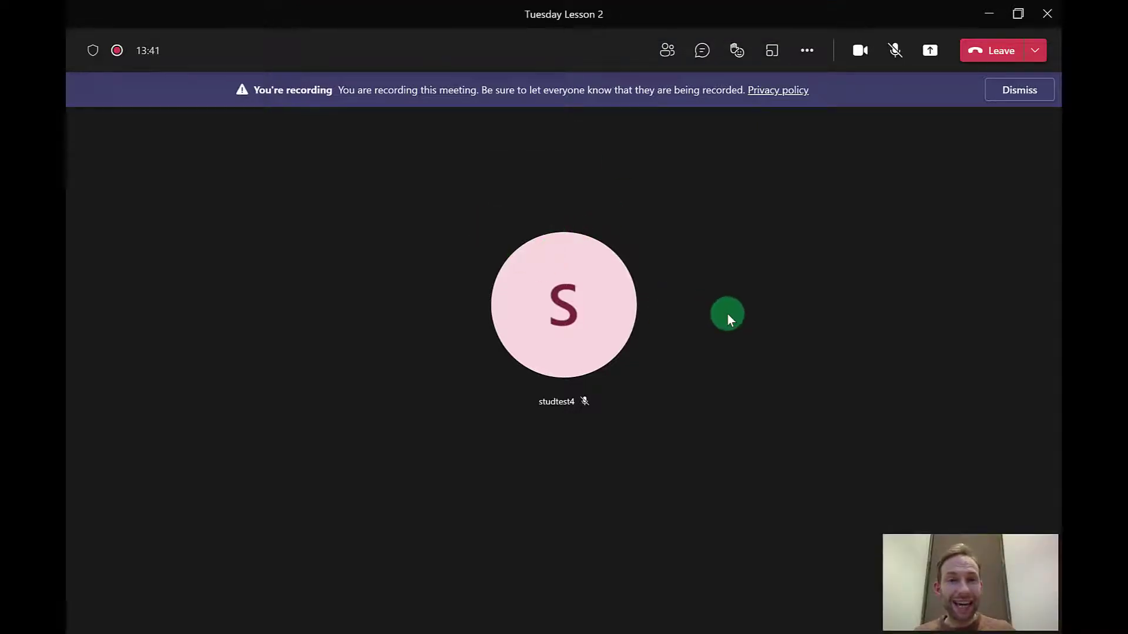
Step: Display the meeting reactions, then show the participants list and lower studtest4's raised hand
{"action": "left_click", "coordinate": [737, 52]}
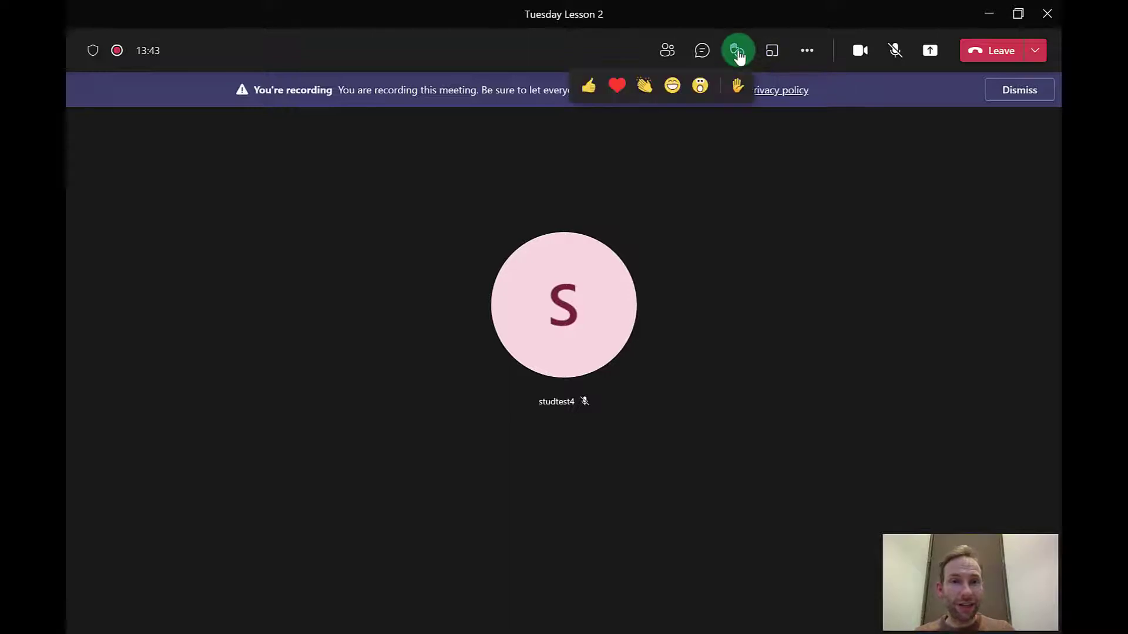
{"action": "left_click", "coordinate": [669, 51]}
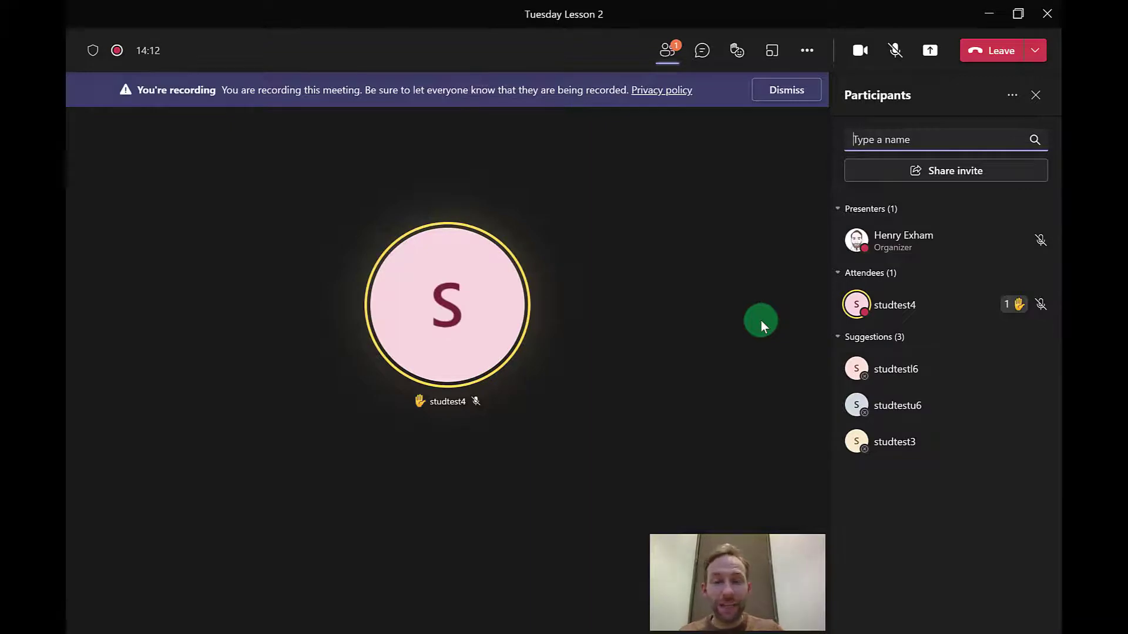
{"action": "mouse_move", "coordinate": [997, 321]}
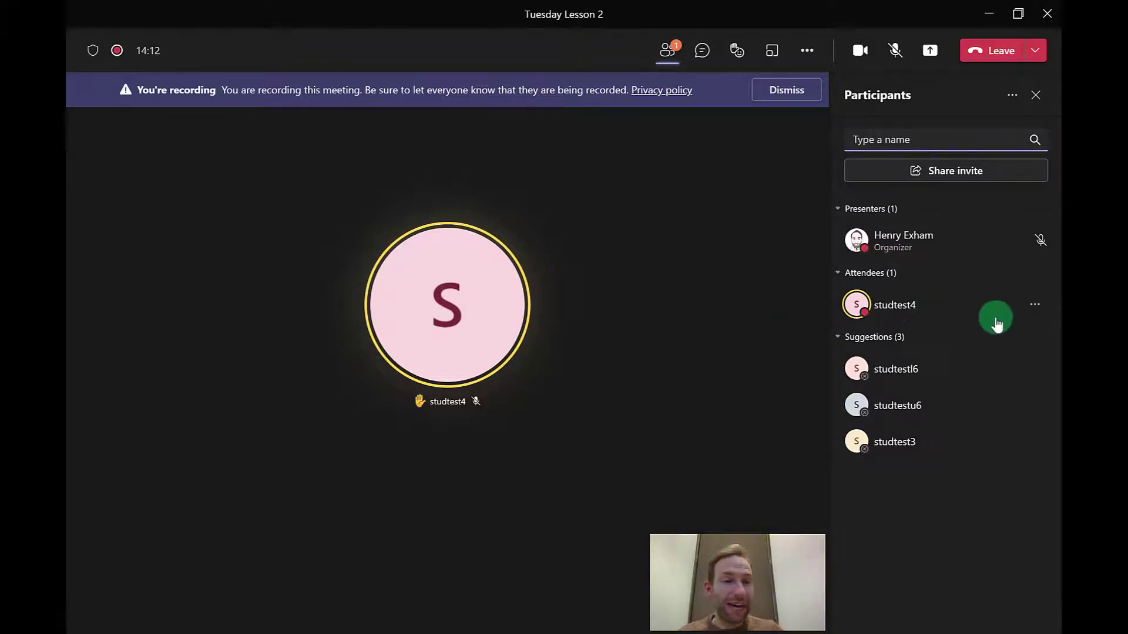
{"action": "left_click", "coordinate": [1033, 306]}
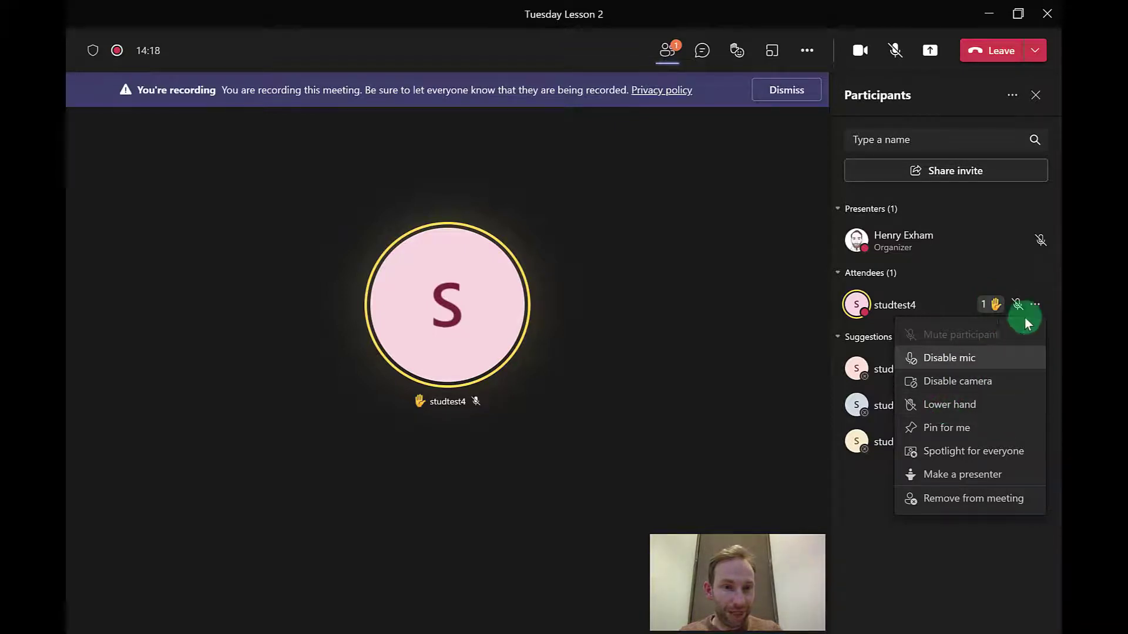
{"action": "left_click", "coordinate": [950, 404]}
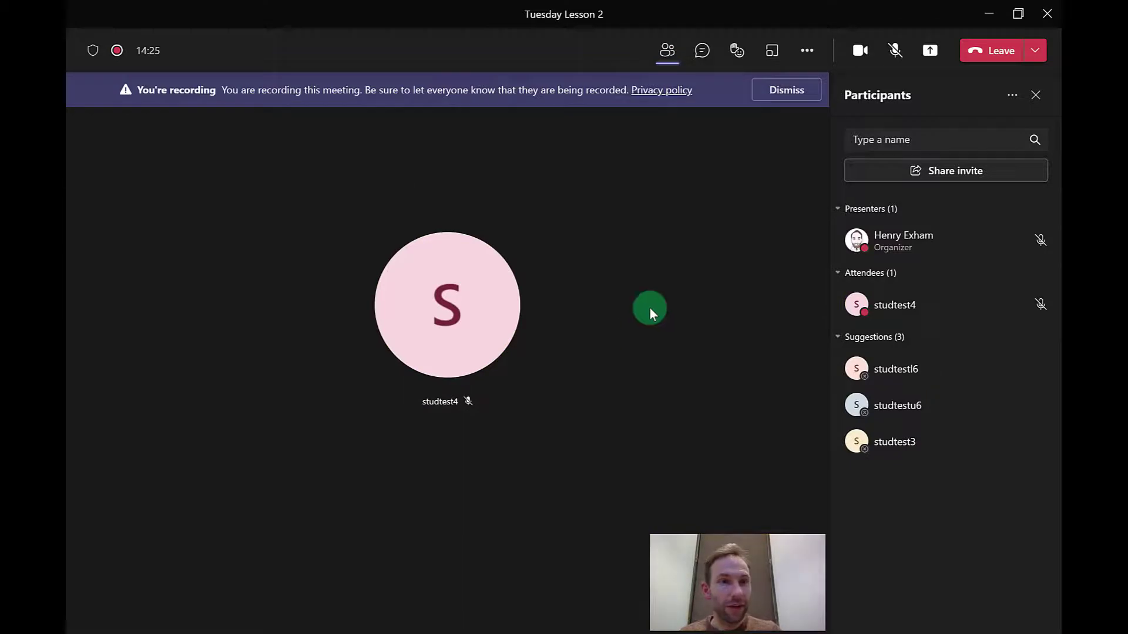
Step: Disable the microphones for all meeting attendees and confirm the restriction
{"action": "left_click", "coordinate": [1012, 97]}
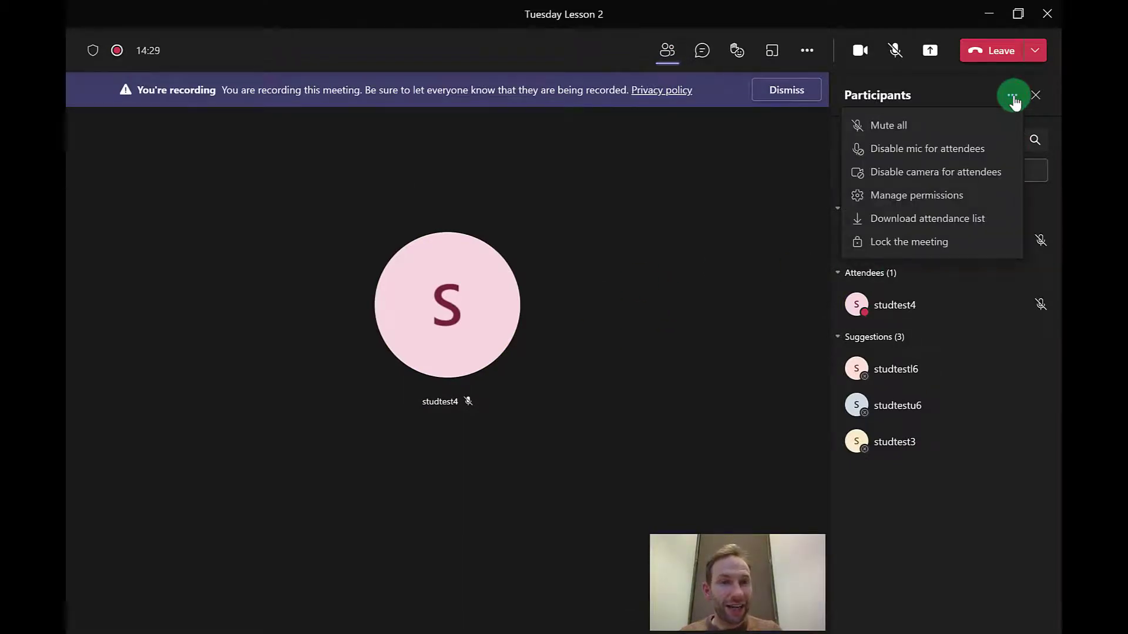
{"action": "left_click", "coordinate": [965, 152]}
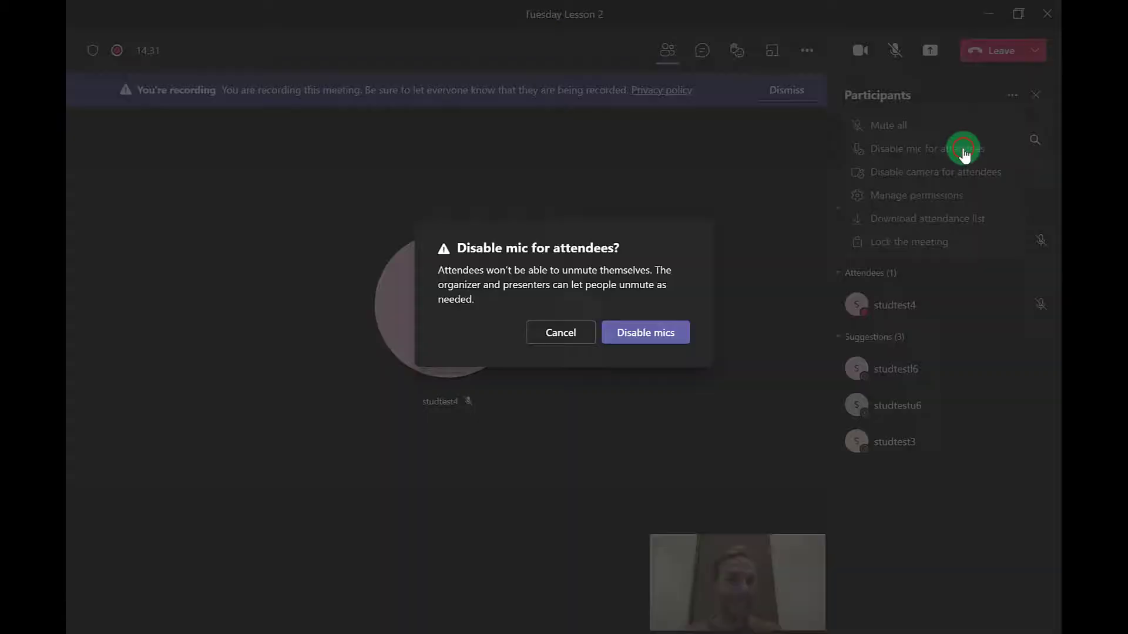
{"action": "left_click", "coordinate": [664, 332]}
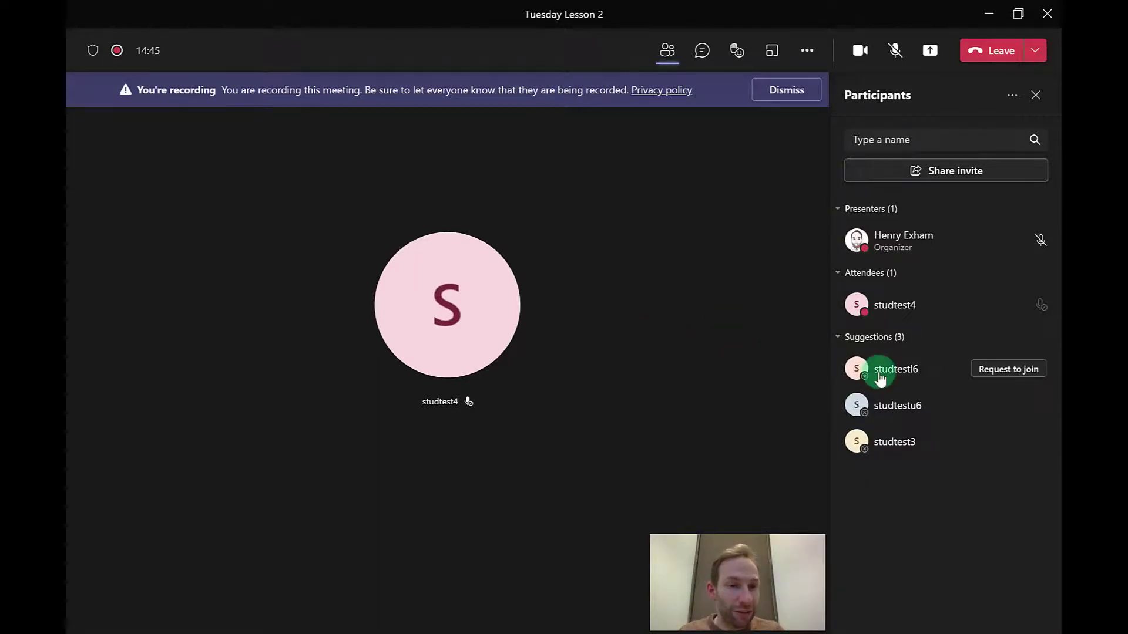
Step: Allow the microphone for studtest4 only, and show the meeting-wide attendee controls
{"action": "mouse_move", "coordinate": [1017, 370]}
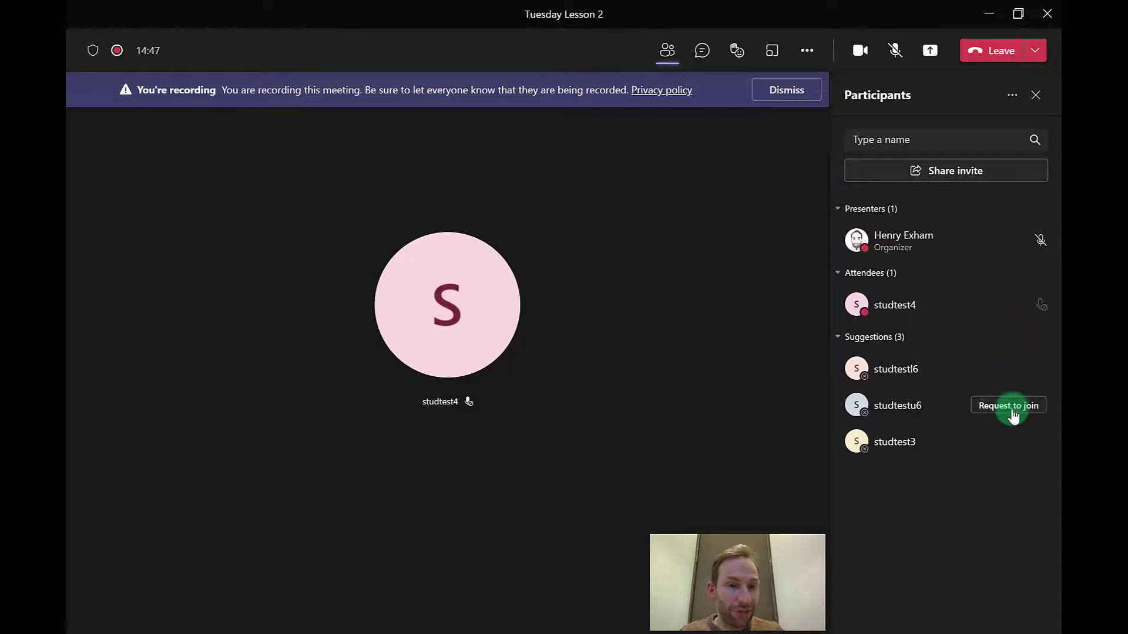
{"action": "mouse_move", "coordinate": [1005, 311]}
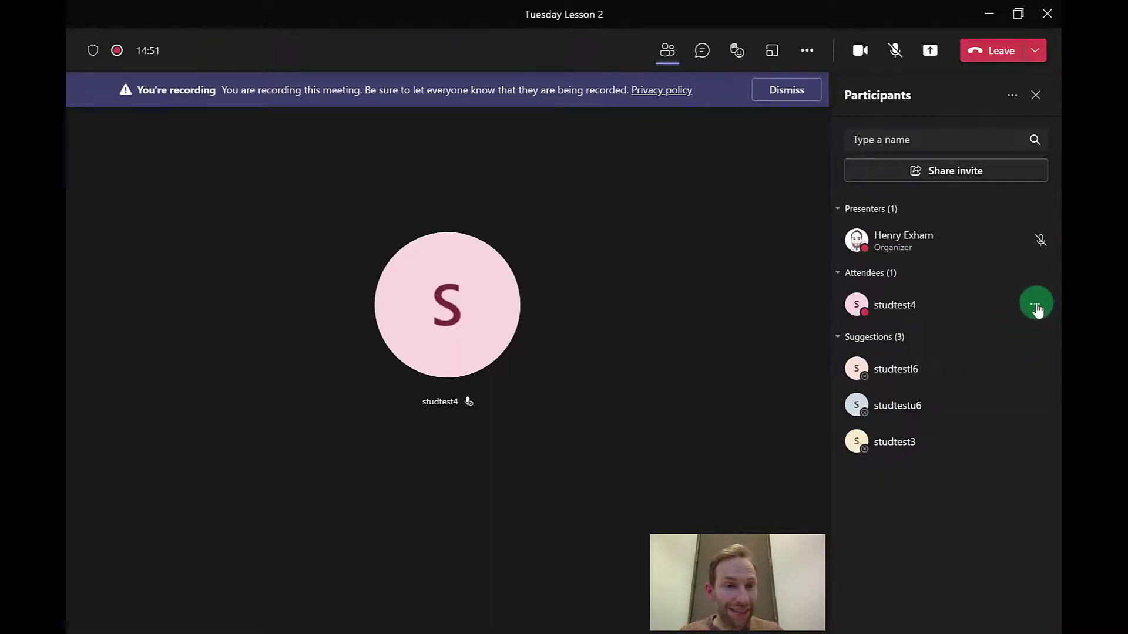
{"action": "left_click", "coordinate": [1037, 305]}
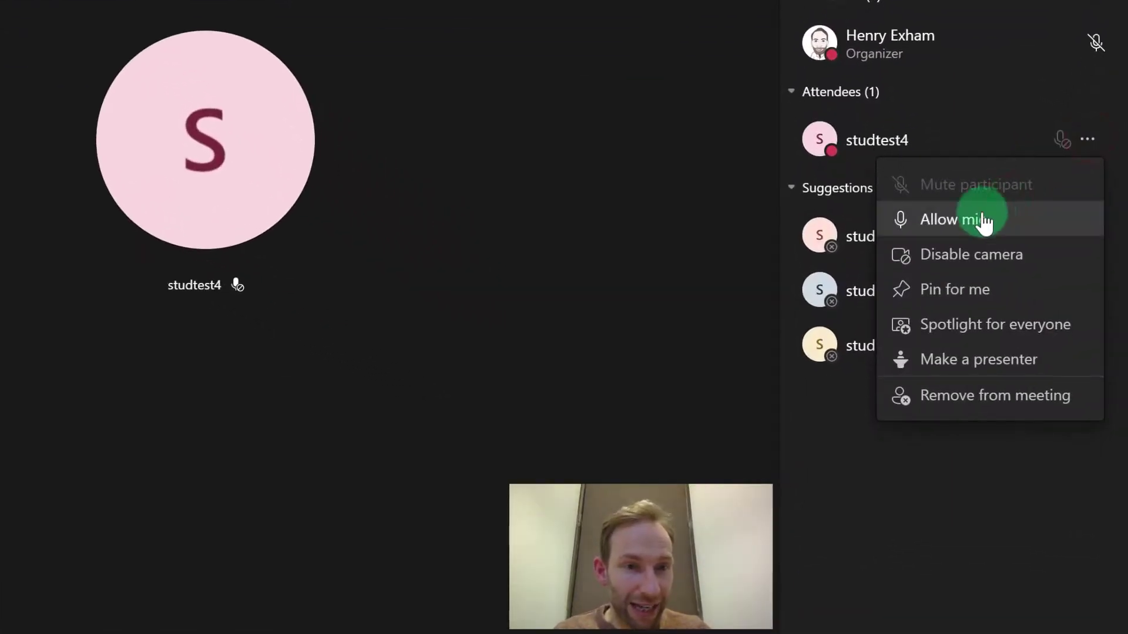
{"action": "left_click", "coordinate": [1018, 219]}
{"action": "mouse_move", "coordinate": [1016, 301]}
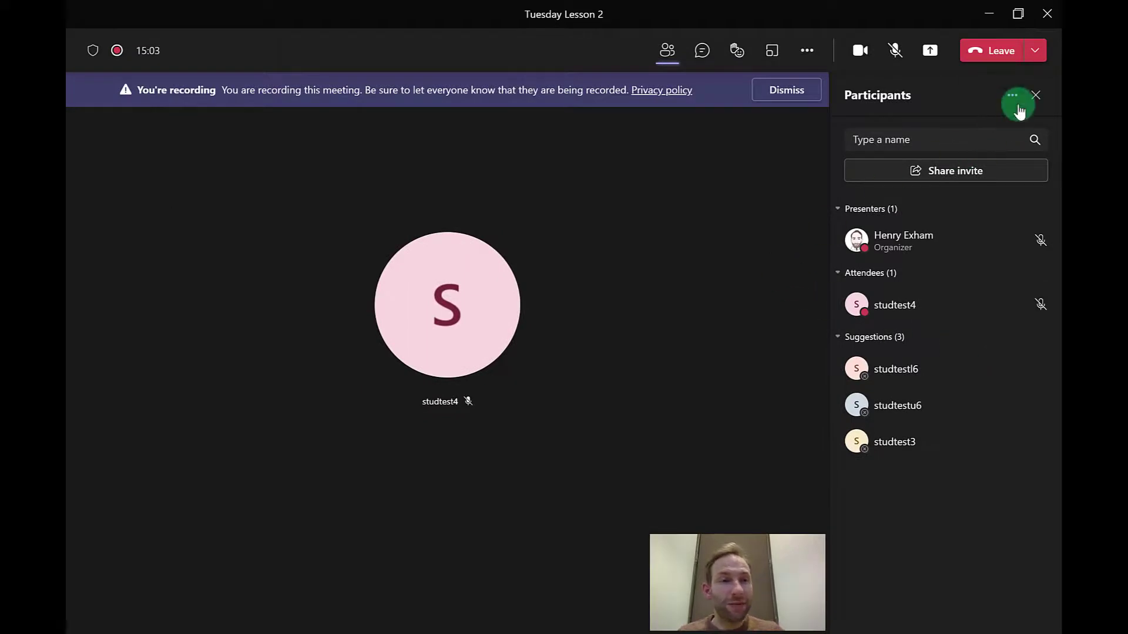
{"action": "left_click", "coordinate": [1012, 95]}
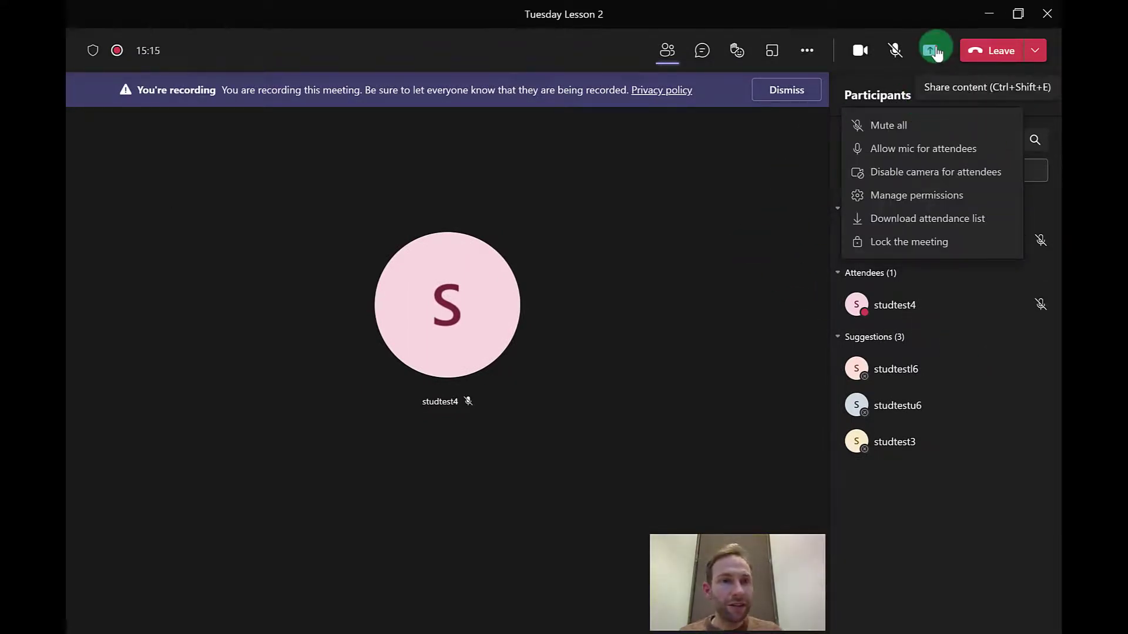
Step: Set up sharing content from the camera as a whiteboard and dismiss its introduction to see the preview
{"action": "left_click", "coordinate": [934, 51]}
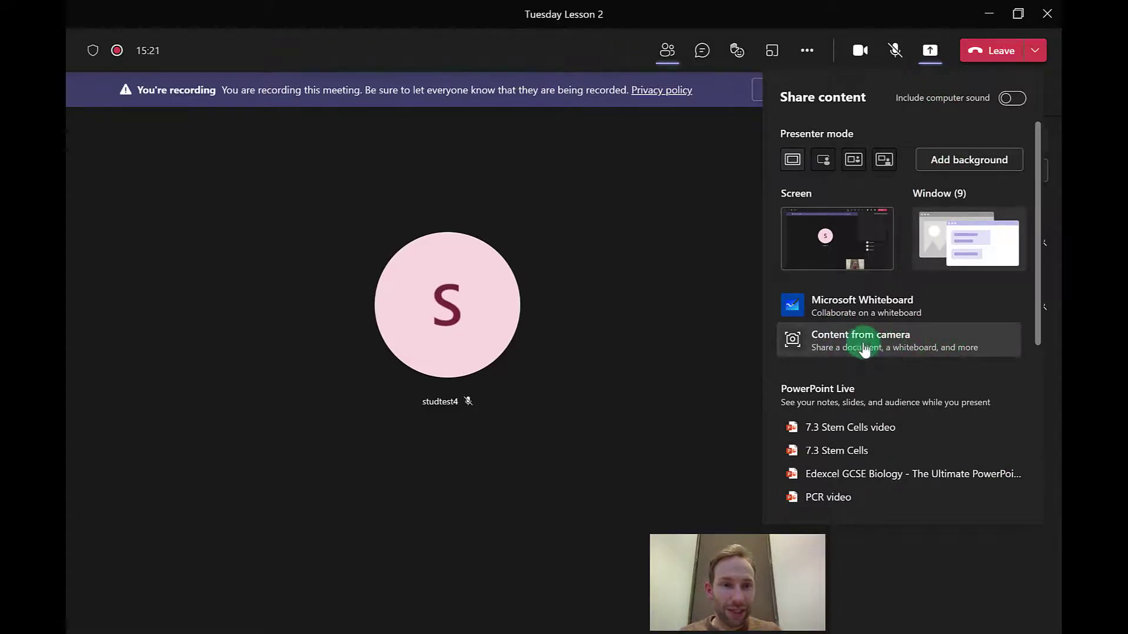
{"action": "left_click", "coordinate": [889, 345]}
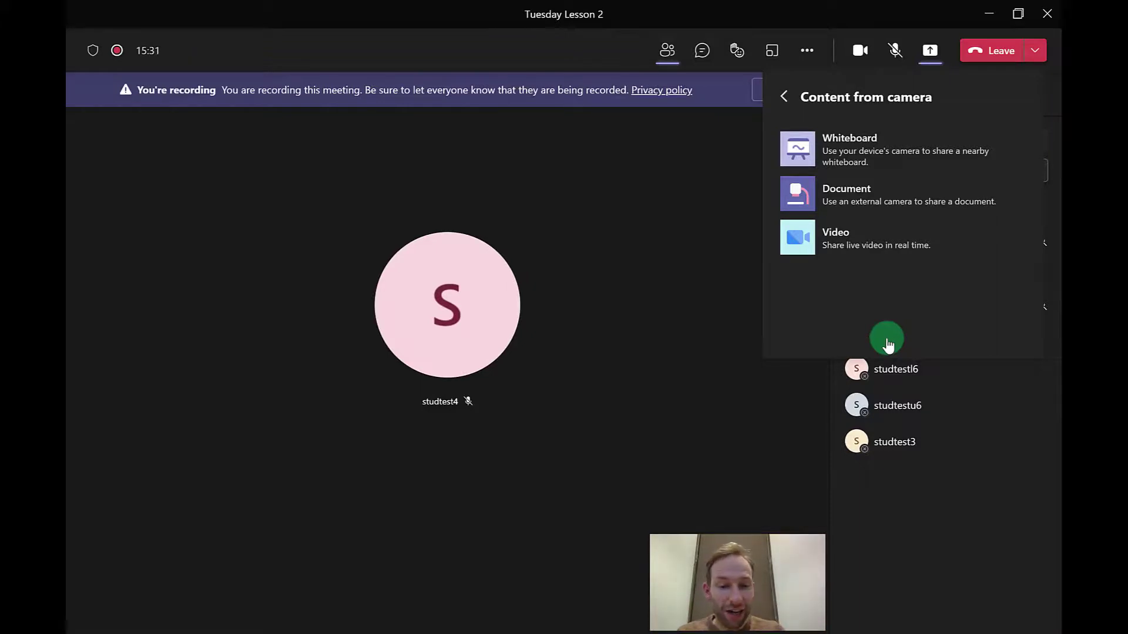
{"action": "left_click", "coordinate": [896, 158]}
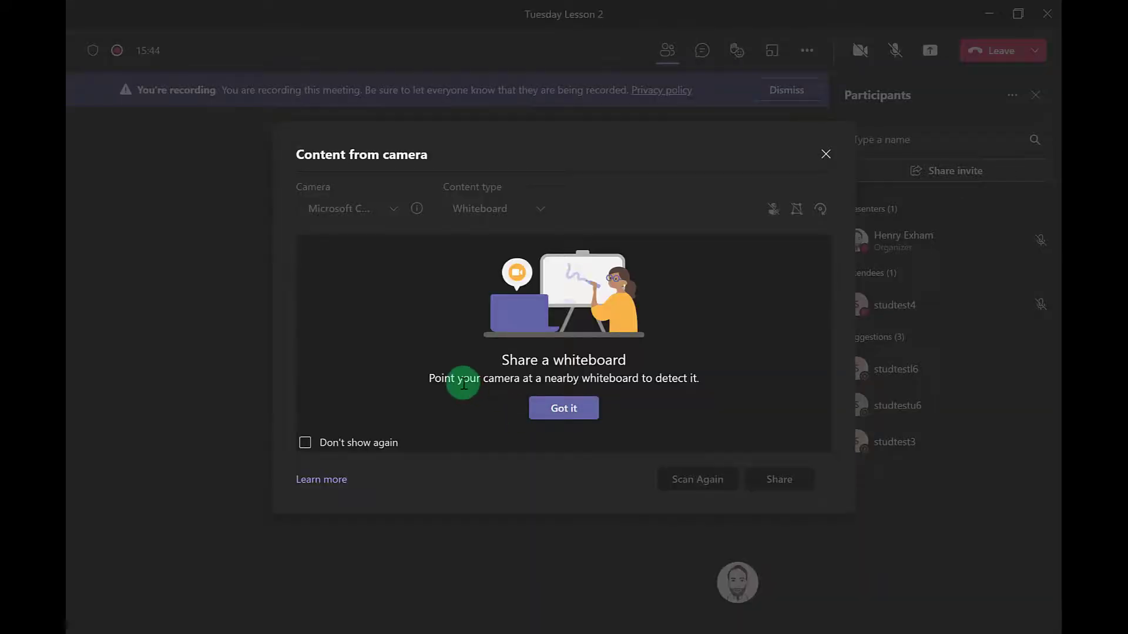
{"action": "left_click", "coordinate": [572, 409]}
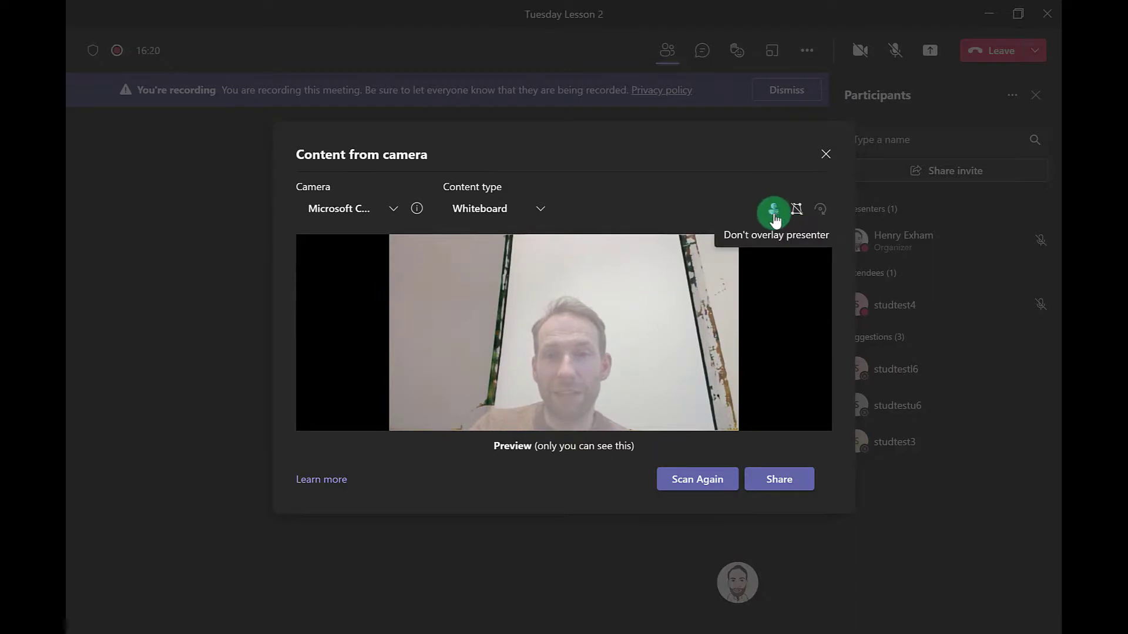
Step: Toggle the presenter overlay off and back on in the whiteboard preview, and change the camera content type to Document
{"action": "left_click", "coordinate": [774, 213]}
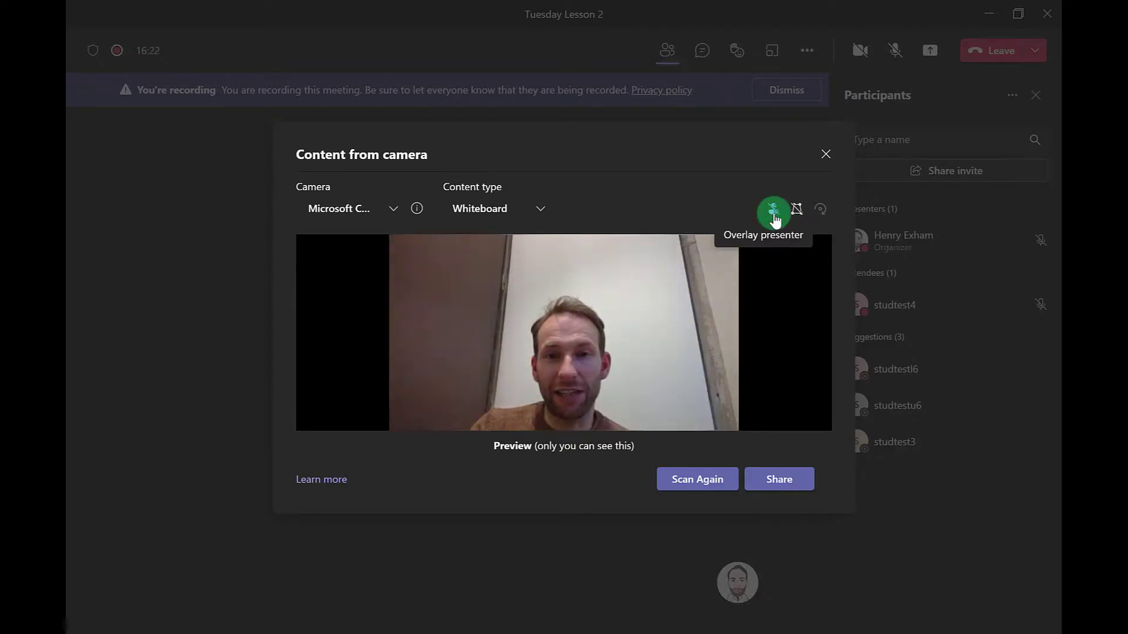
{"action": "left_click", "coordinate": [775, 216]}
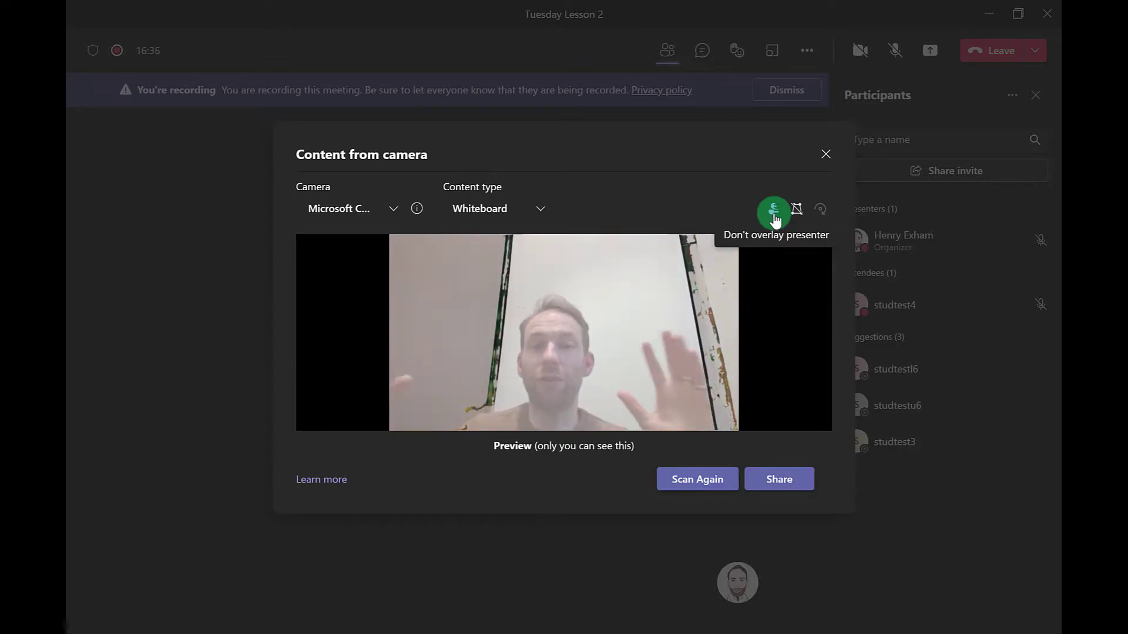
{"action": "left_click", "coordinate": [517, 209]}
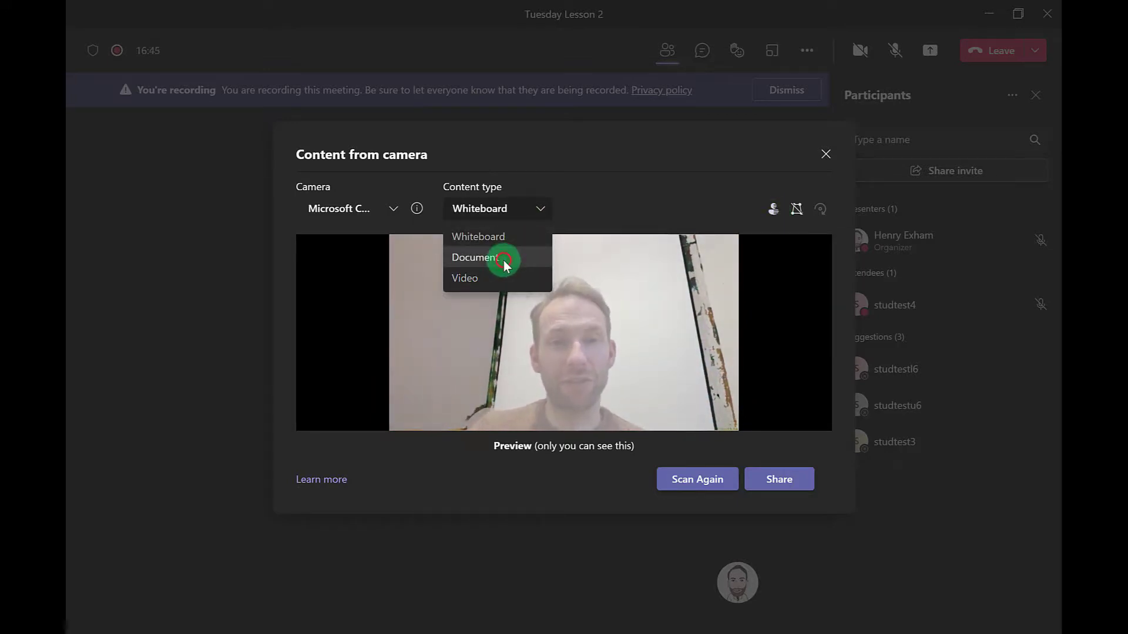
{"action": "left_click", "coordinate": [503, 259]}
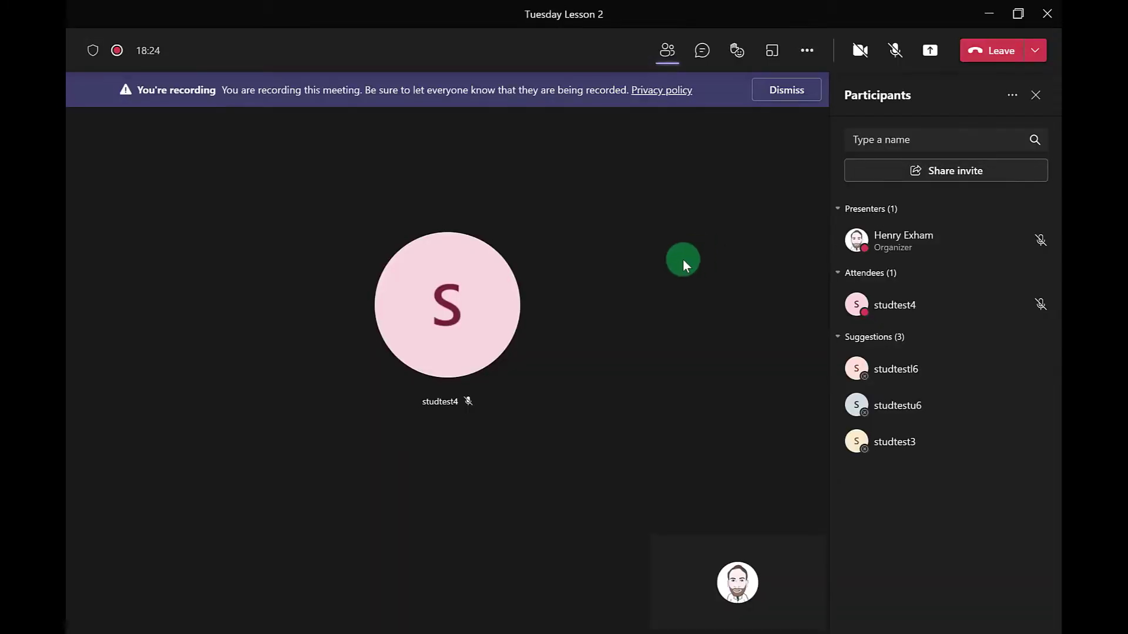
Step: Leave the Tuesday Lesson 2 meeting
{"action": "left_click", "coordinate": [985, 56]}
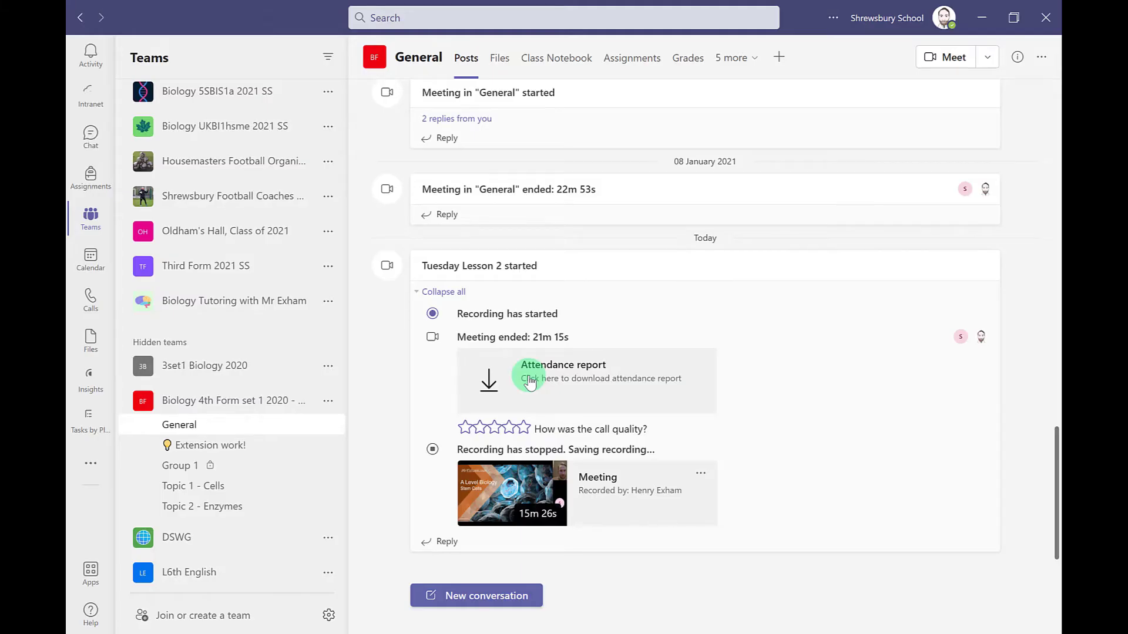